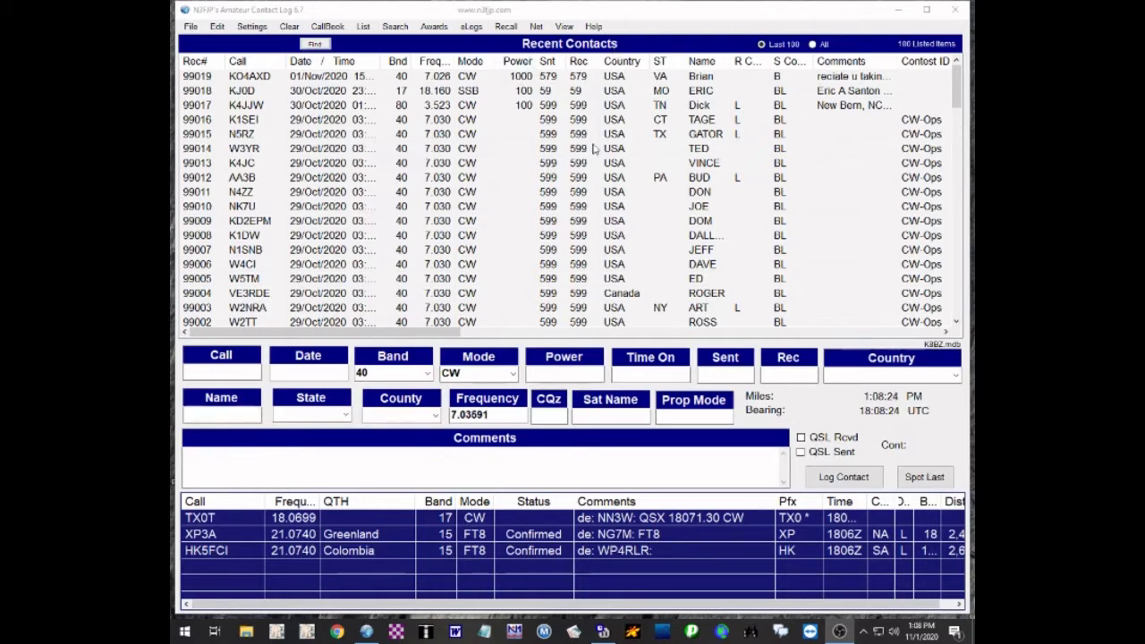
Step: Switch the logging program to rig 2 on 2 meters FM, and return it to rig 1 on 40 meters SSB
click(694, 13)
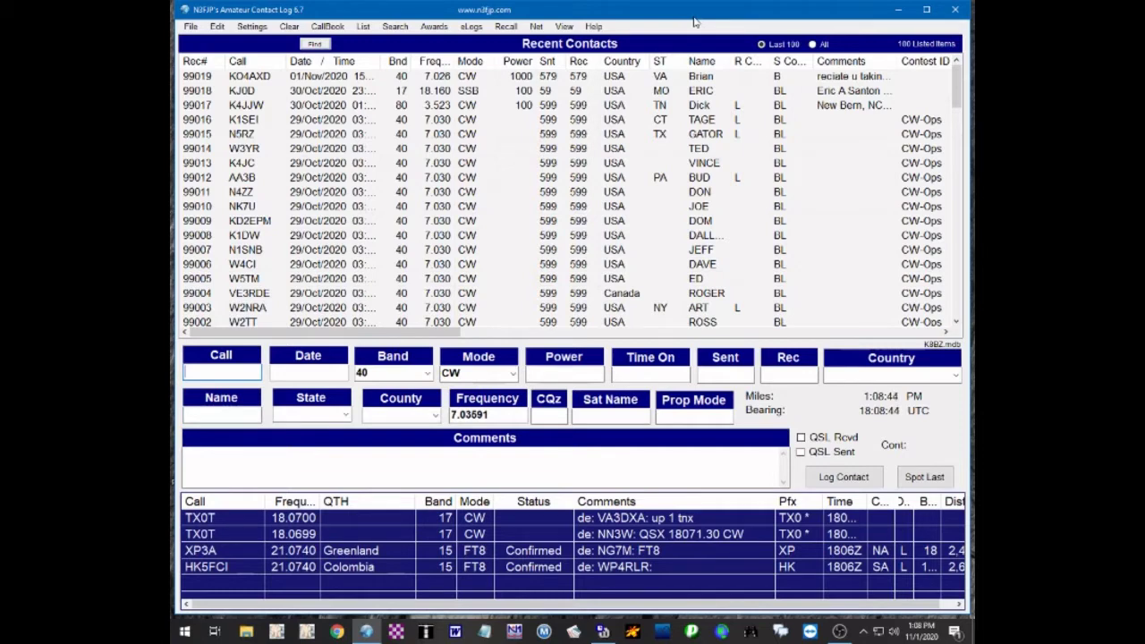
key(ctrl+2)
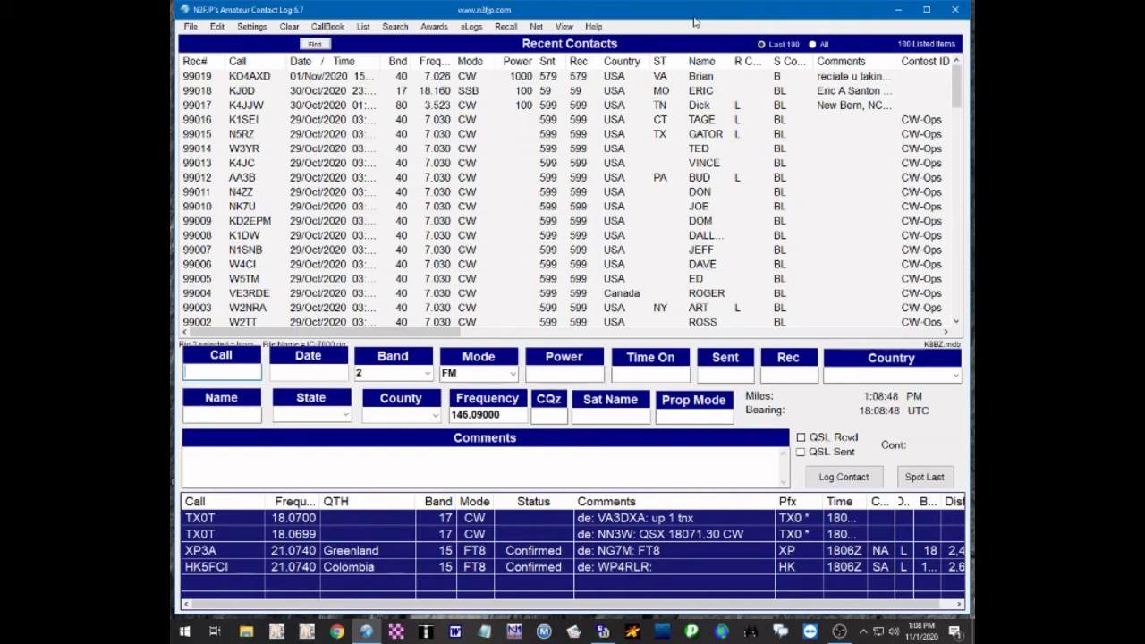
double_click(385, 371)
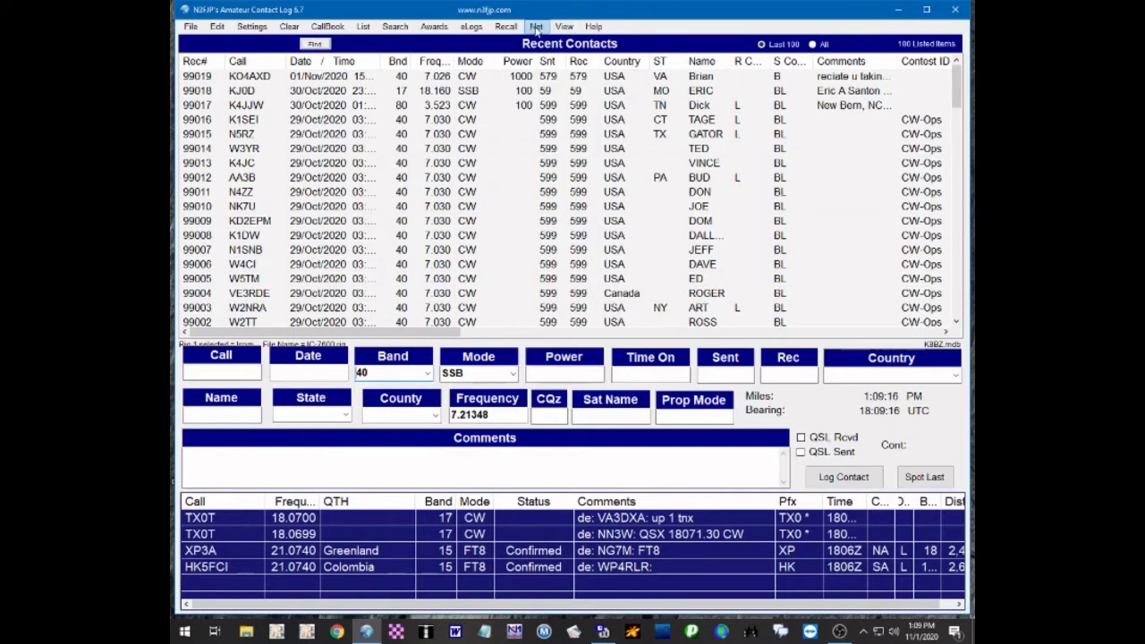
click(536, 27)
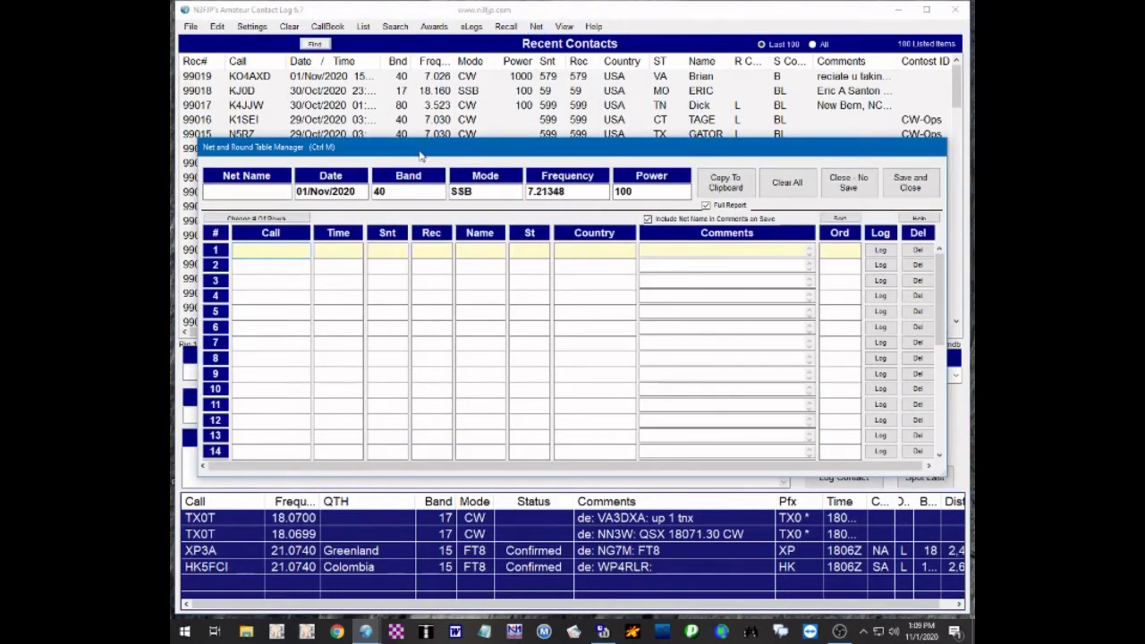
drag(420, 156, 421, 141)
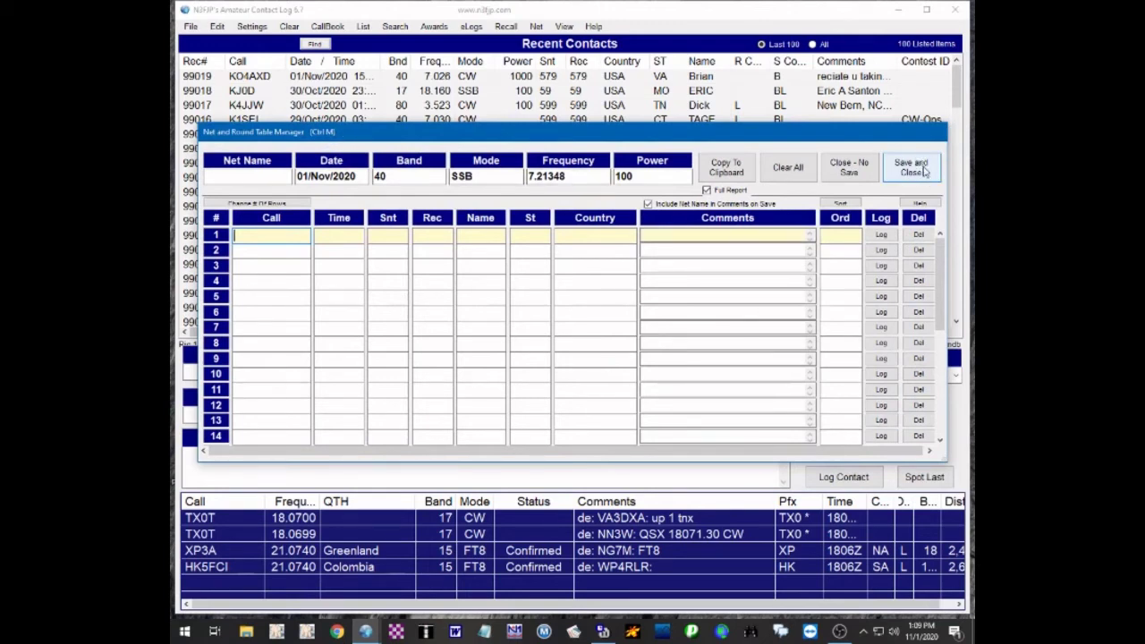
click(849, 167)
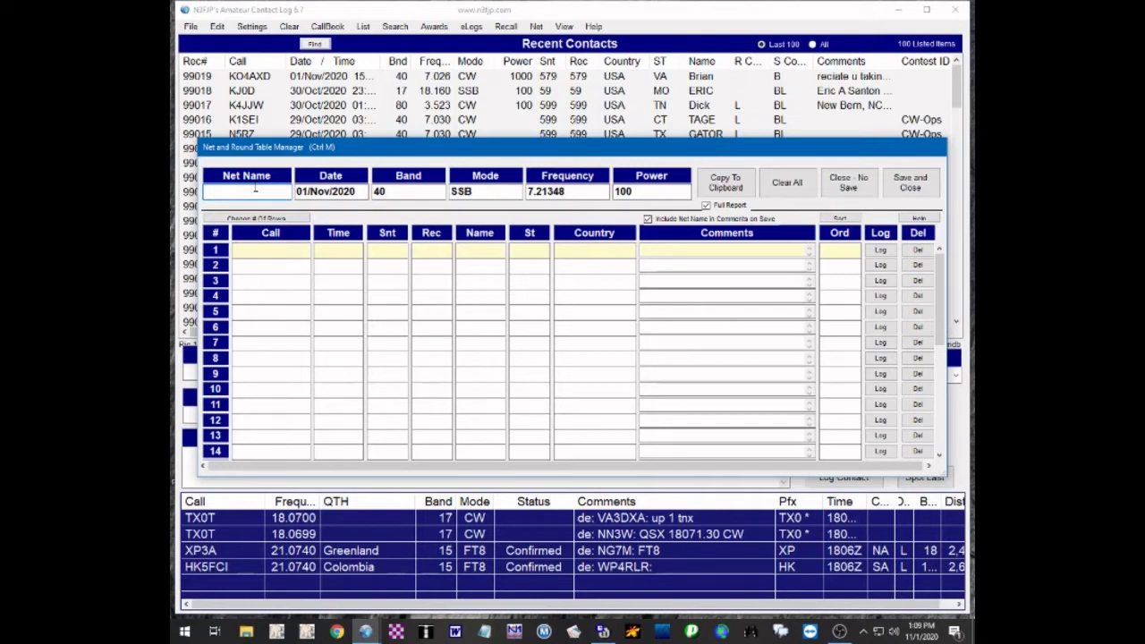
Step: Set the net name to Ground Breakers and the power to 100 in the Net and Round Table Manager
text(Ground Breakers)
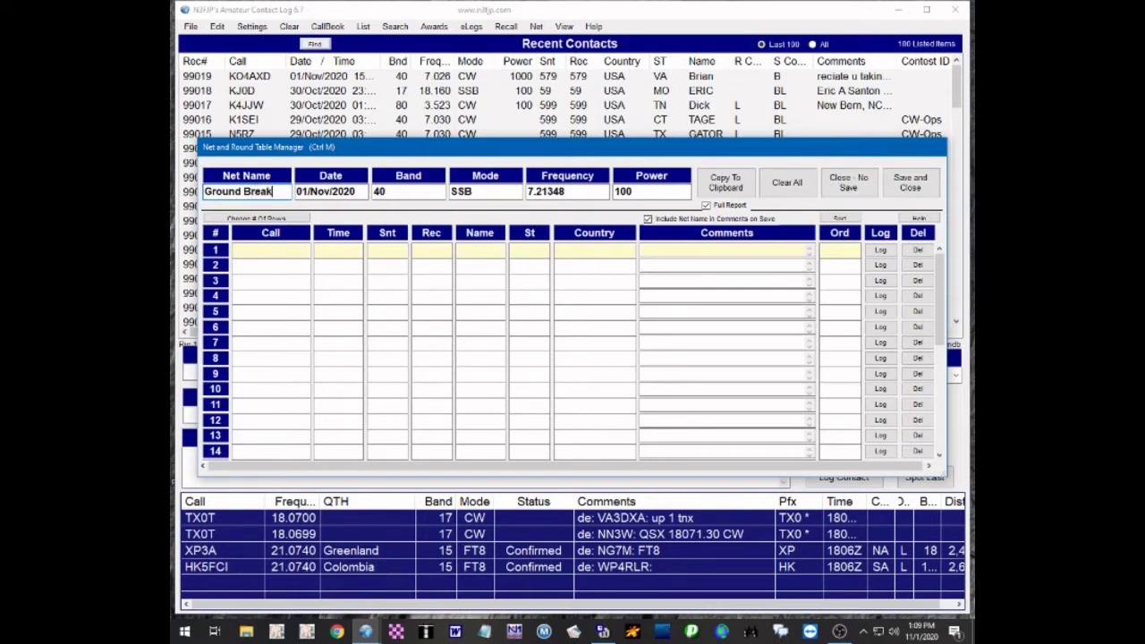
key(Tab)
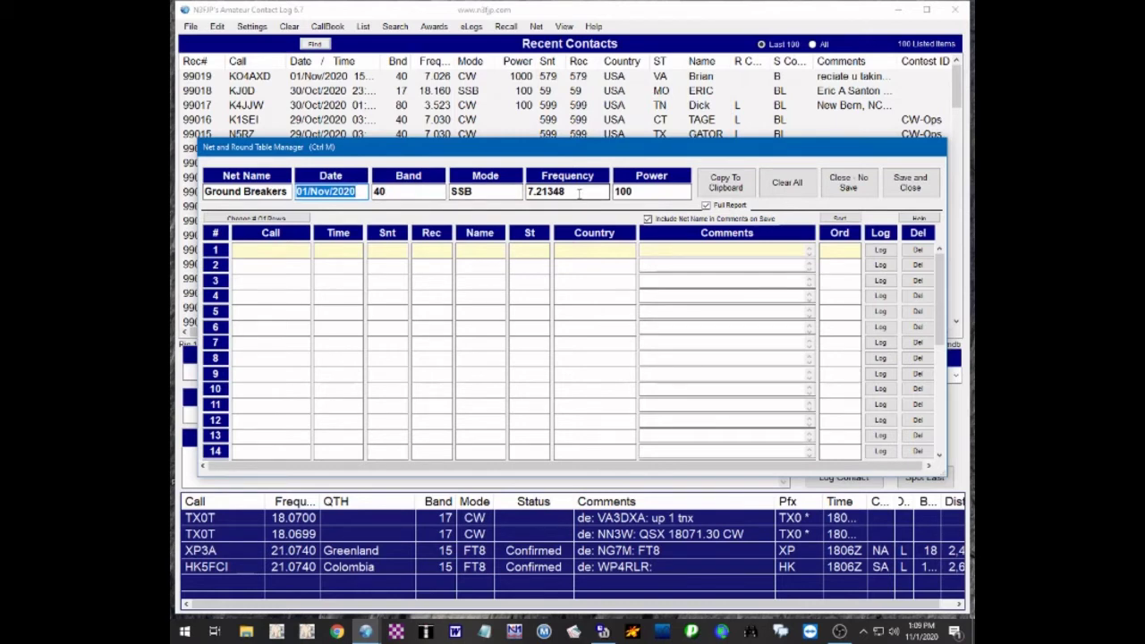
click(632, 192)
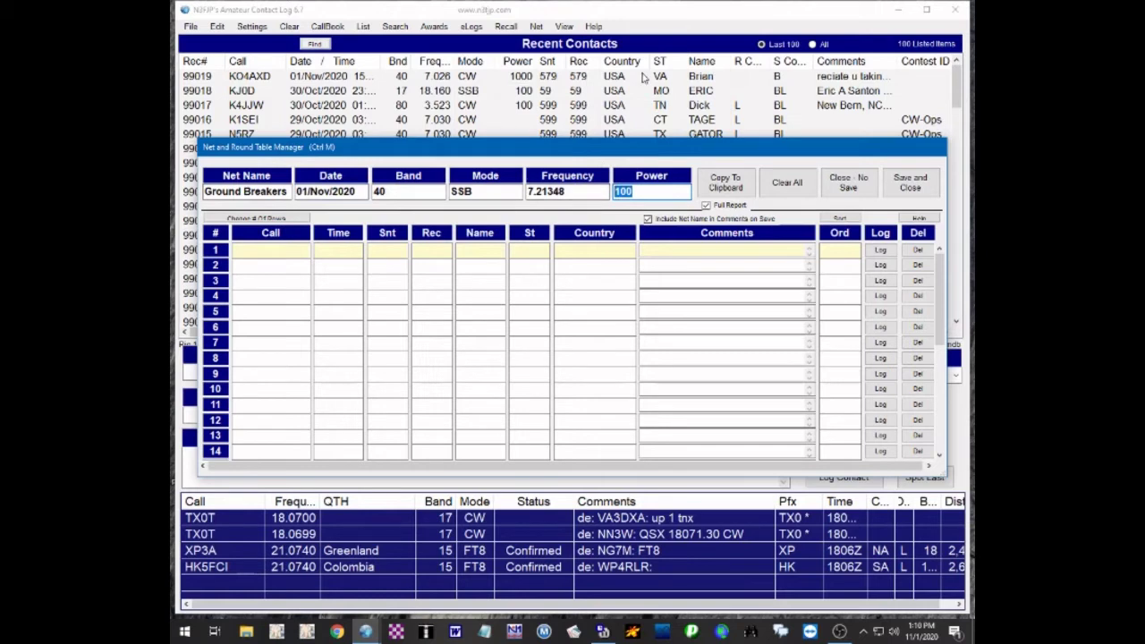
text(100)
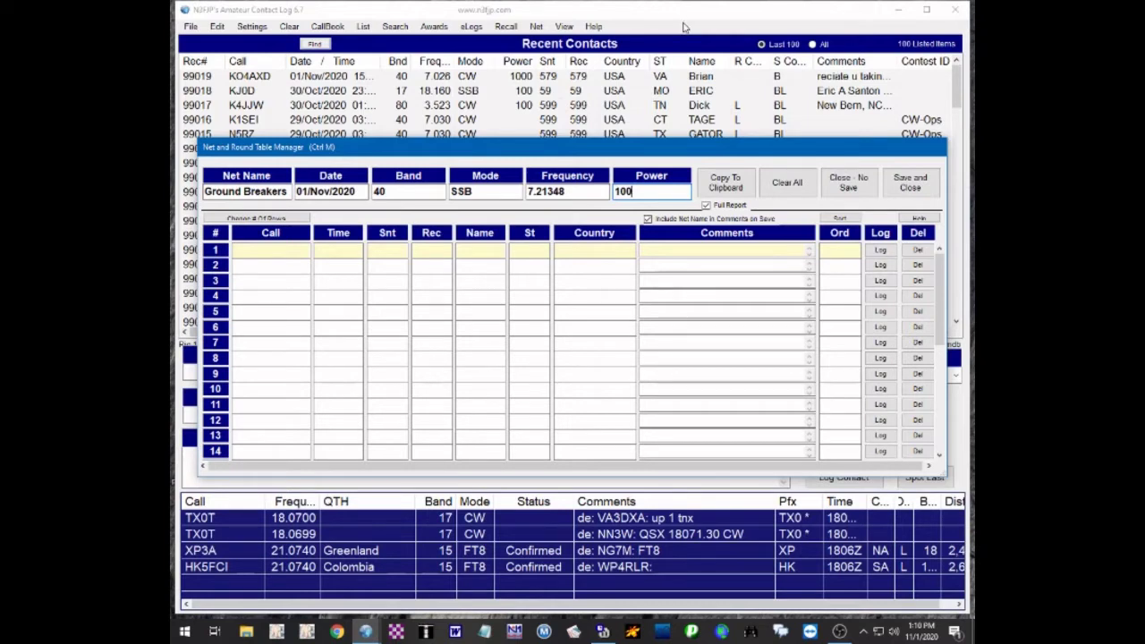
click(267, 259)
click(280, 250)
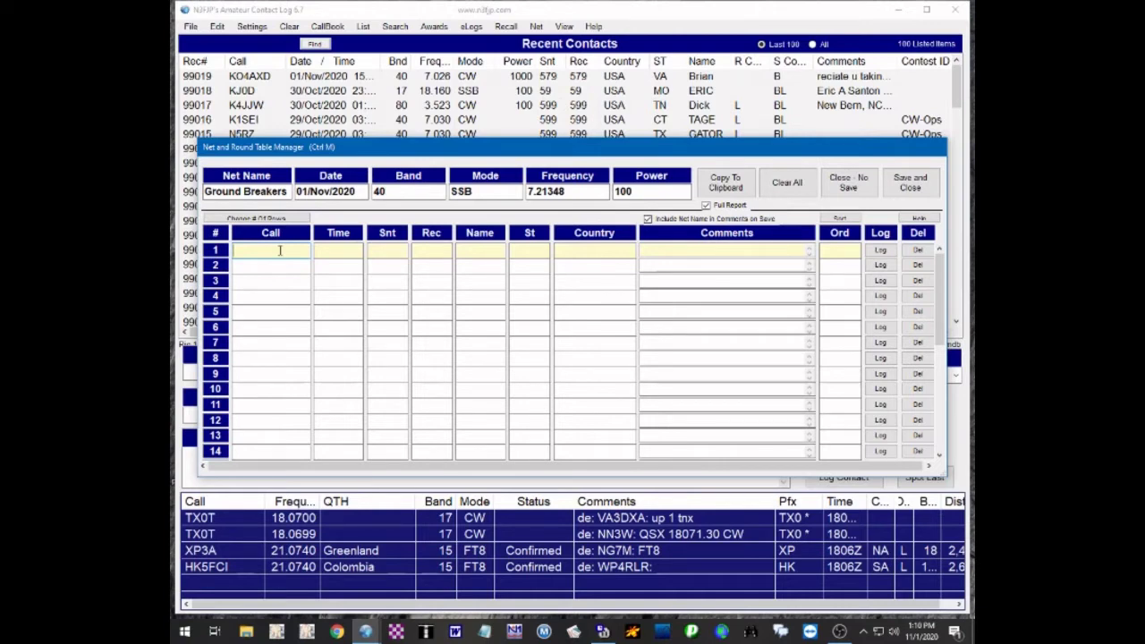
text(K8EO)
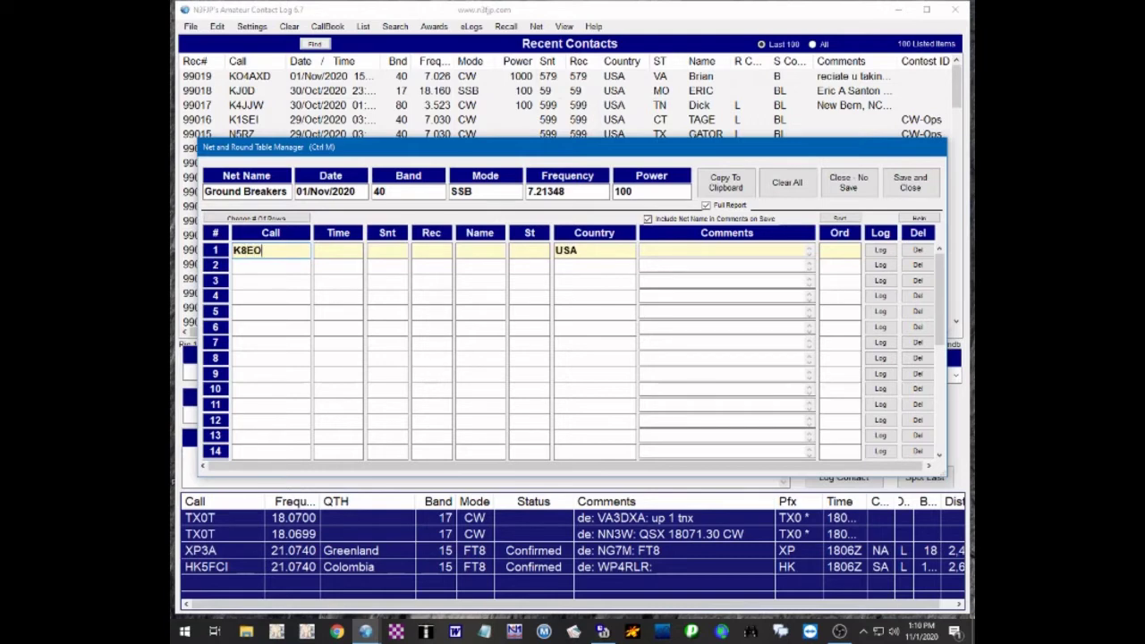
key(Return)
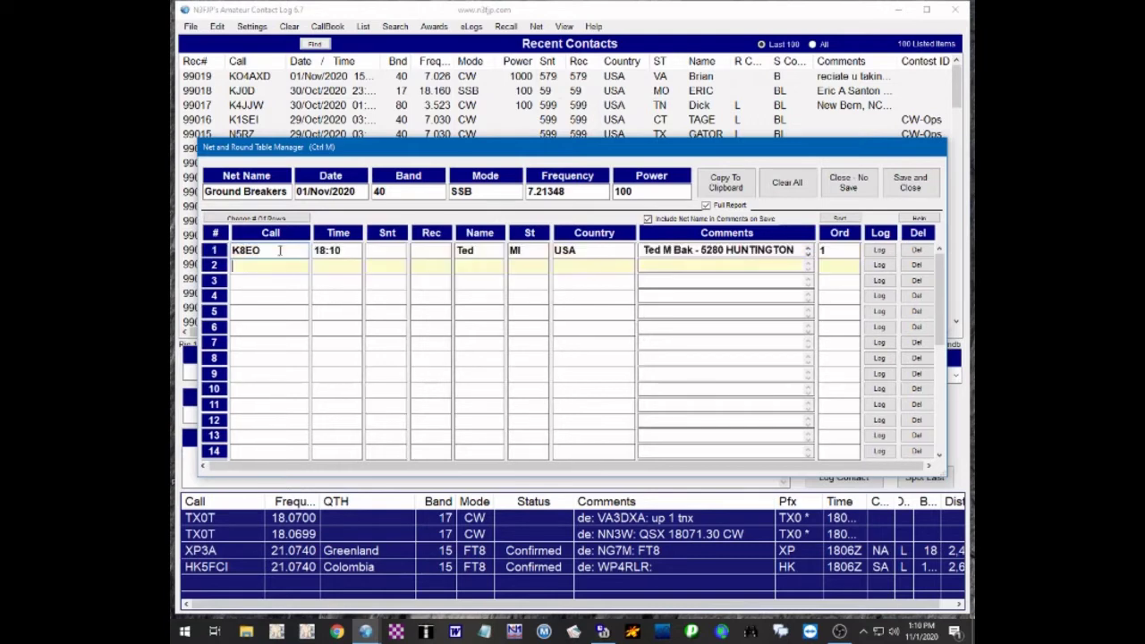
click(396, 252)
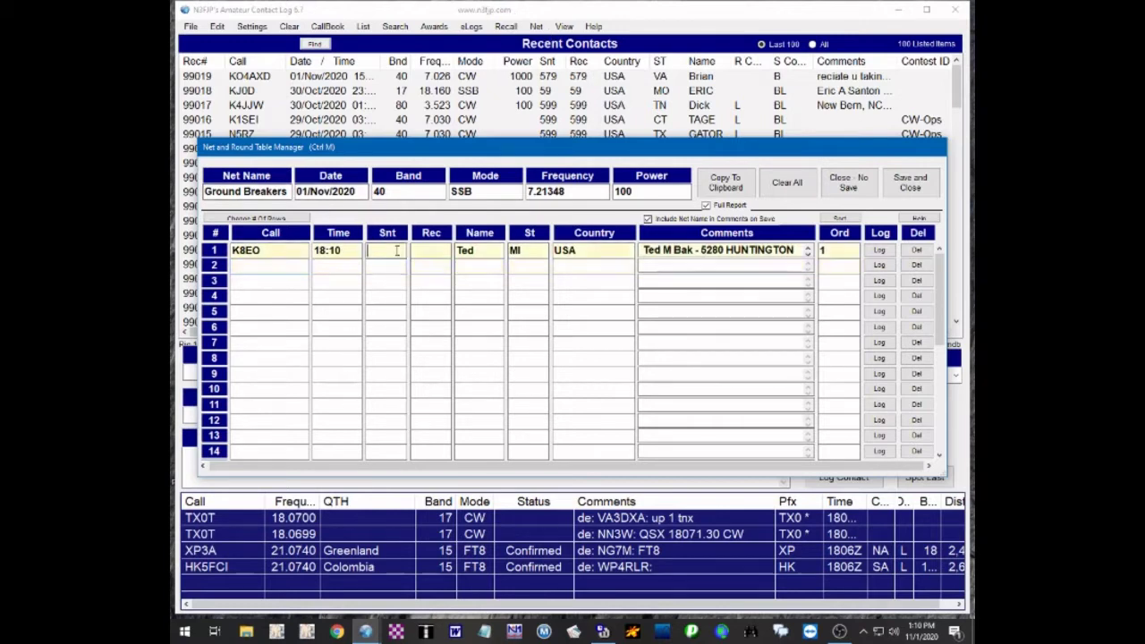
click(808, 255)
click(807, 251)
click(272, 266)
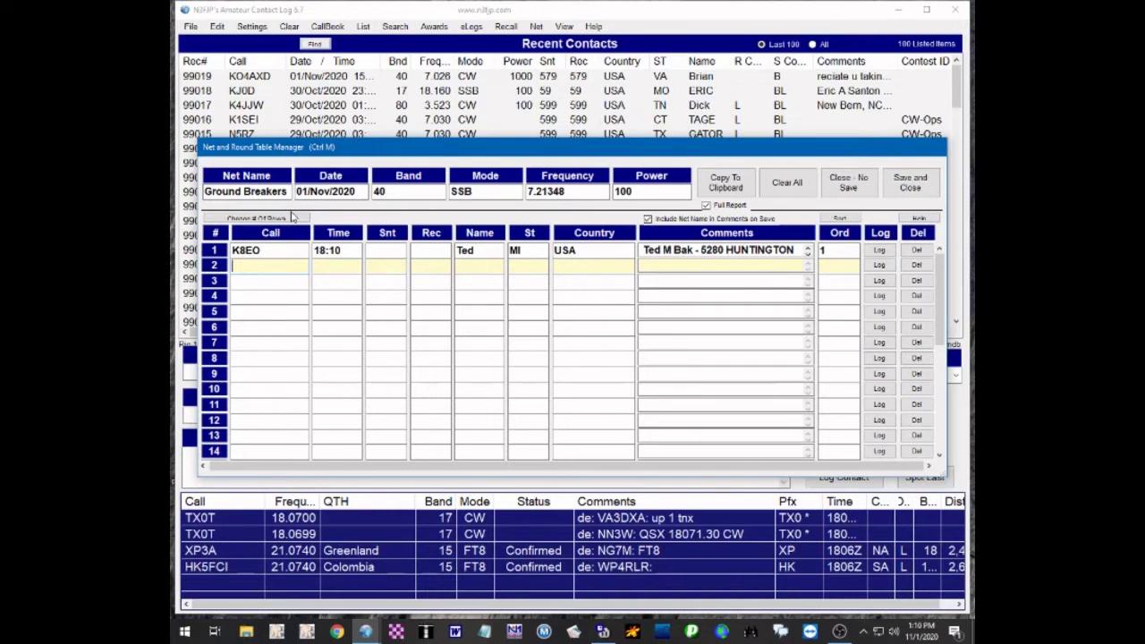
text(W8COP)
key(Return)
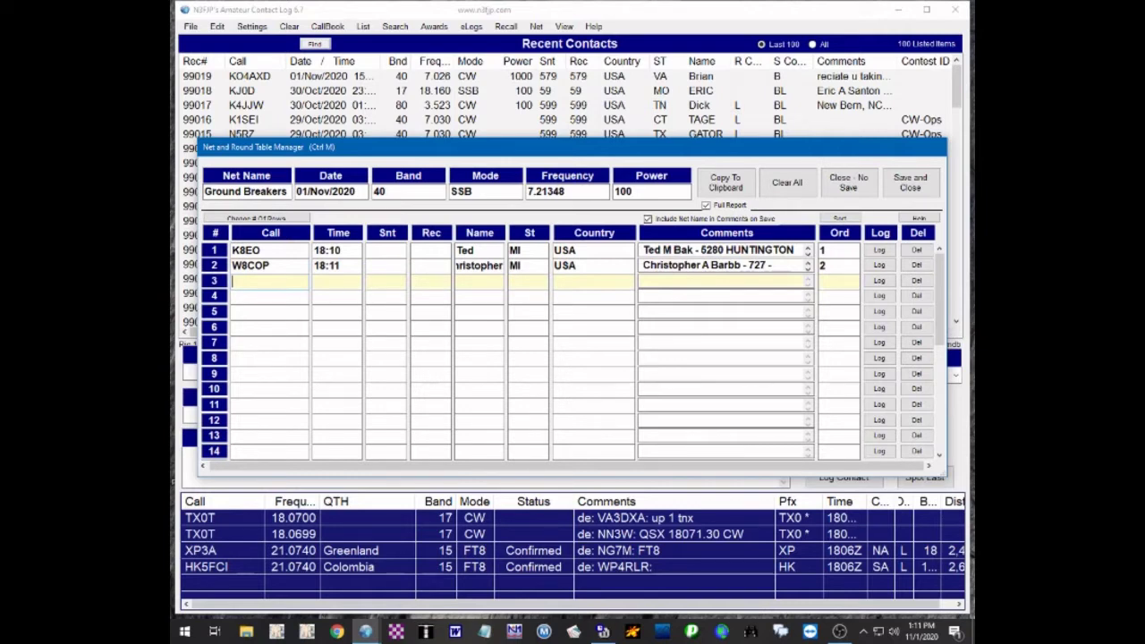
text(K8EO)
key(Return)
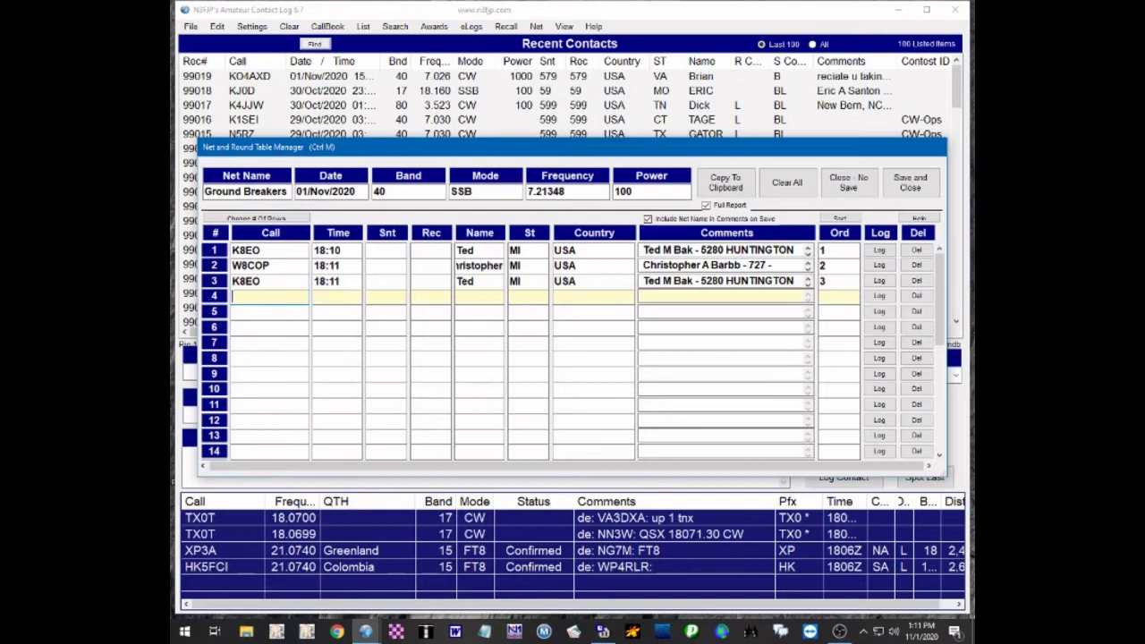
text(W8CSX)
key(Return)
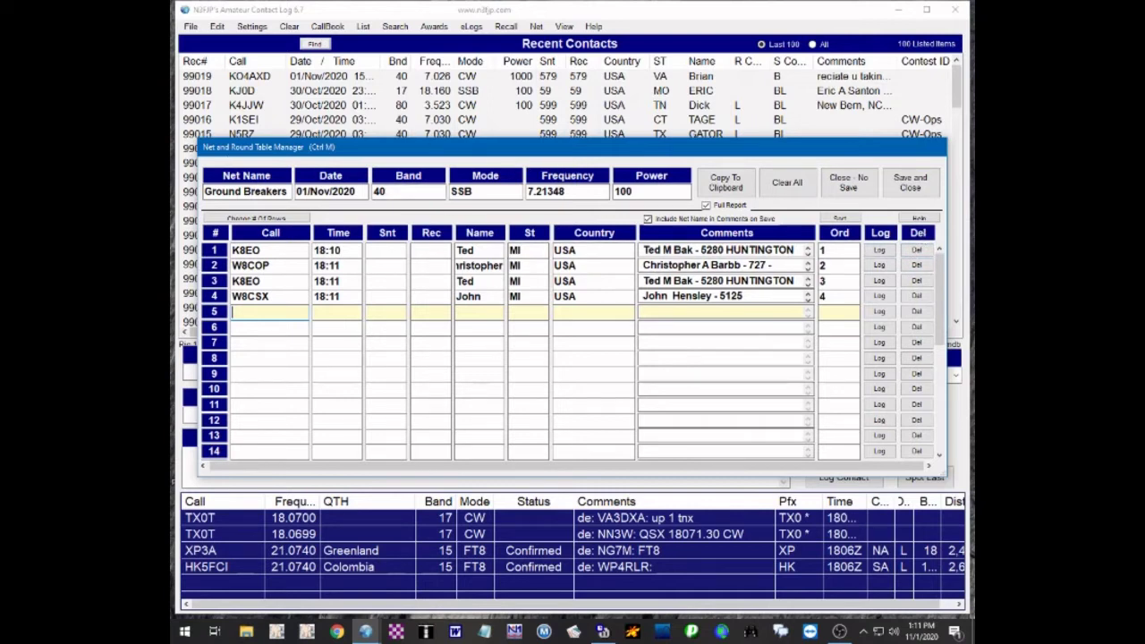
click(912, 184)
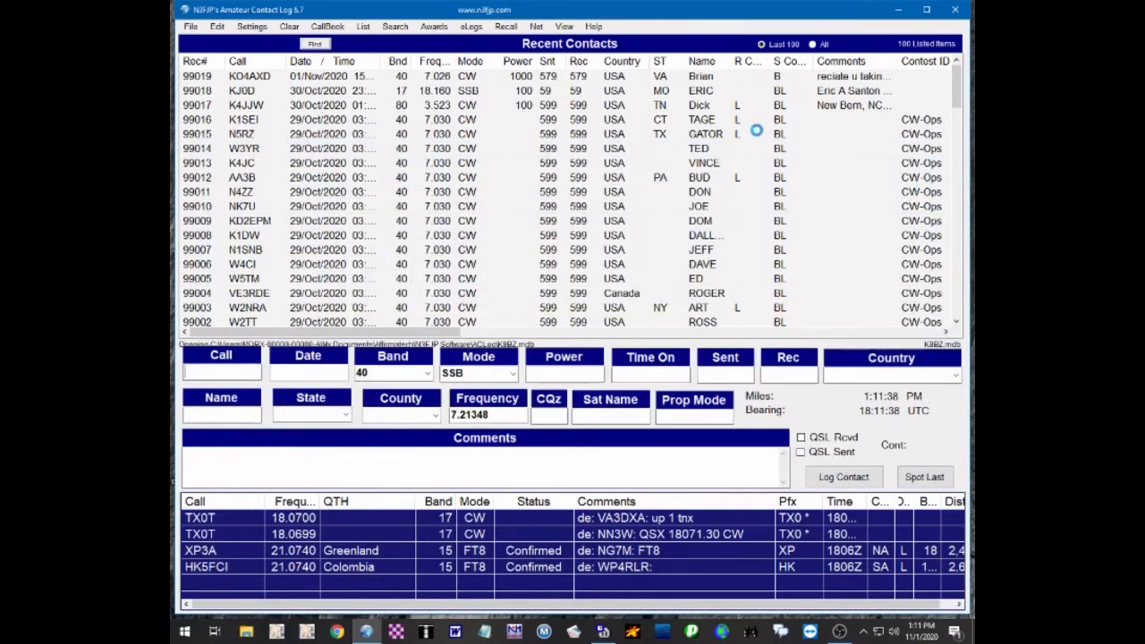
click(400, 76)
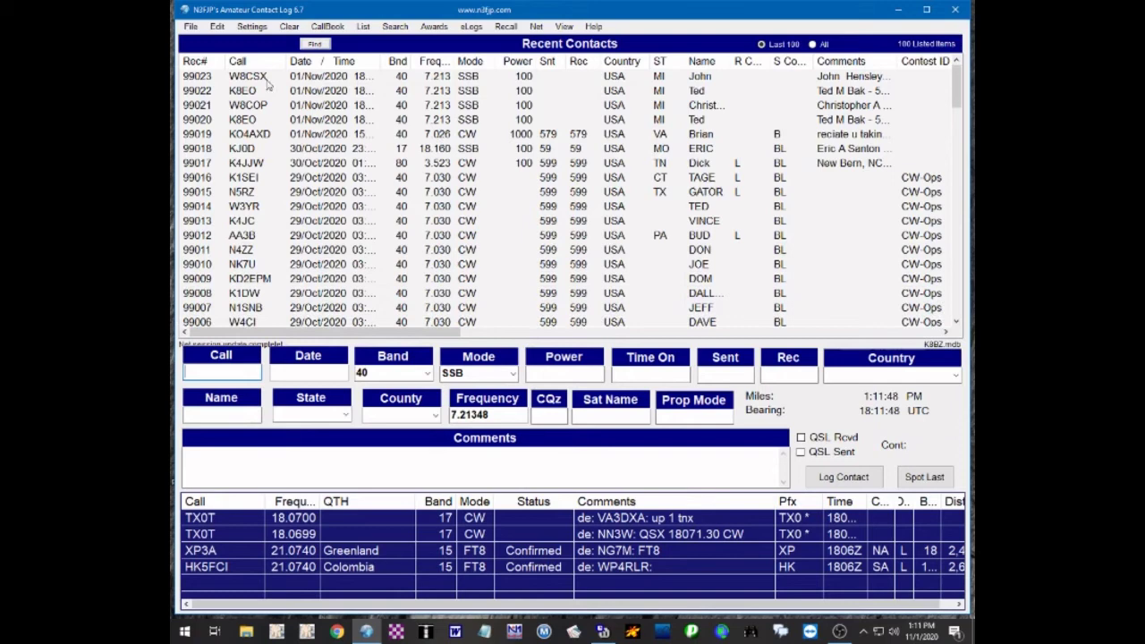
click(697, 79)
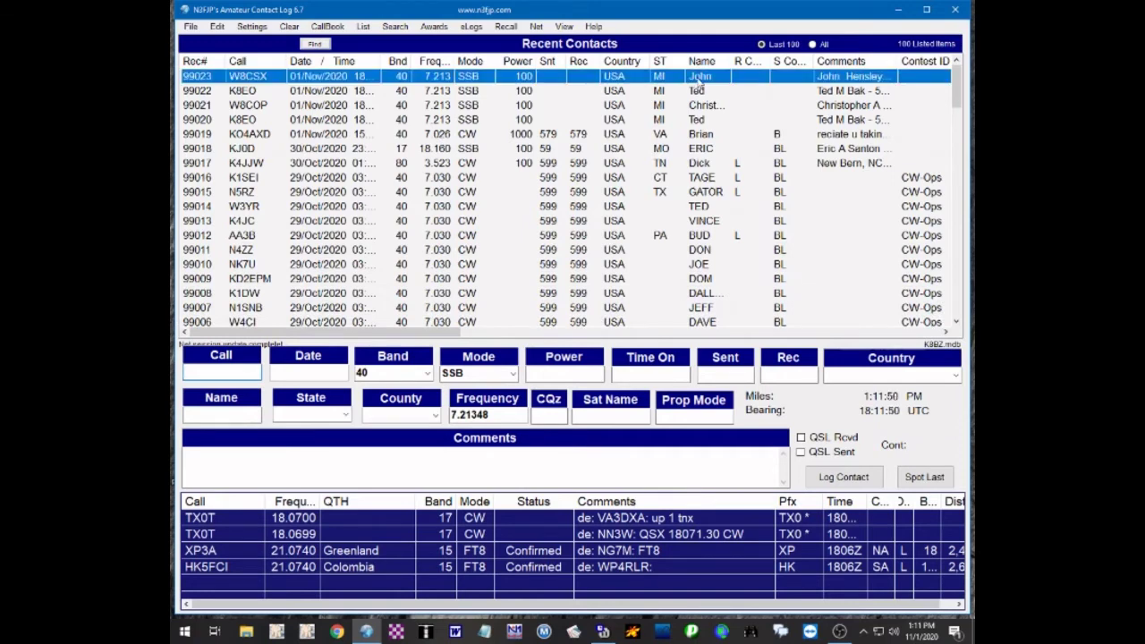
double_click(699, 78)
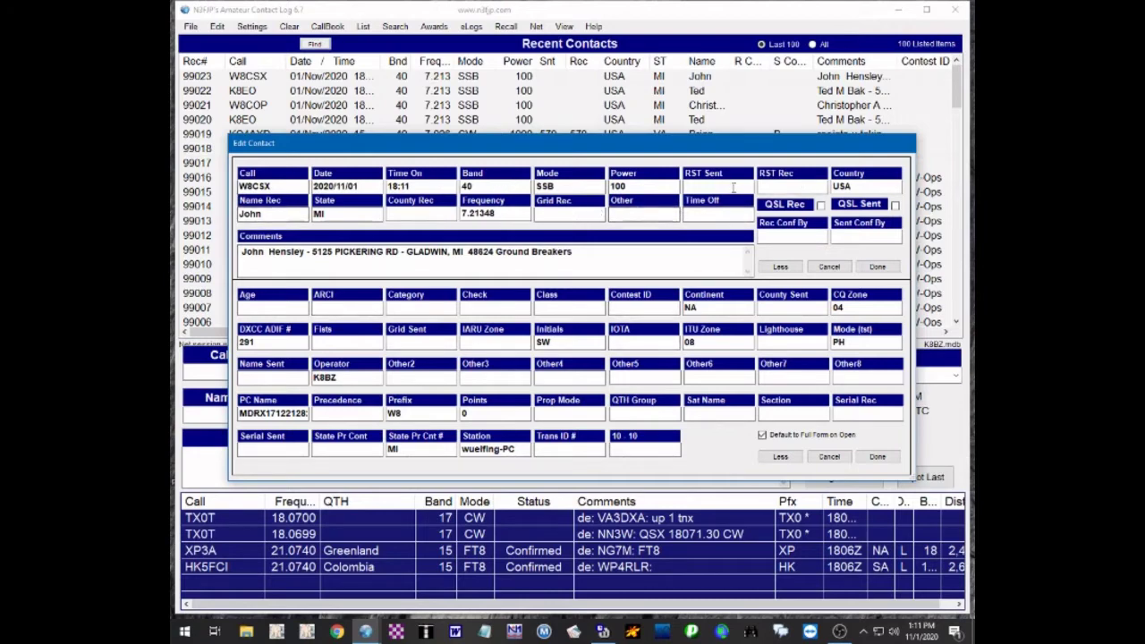
click(880, 457)
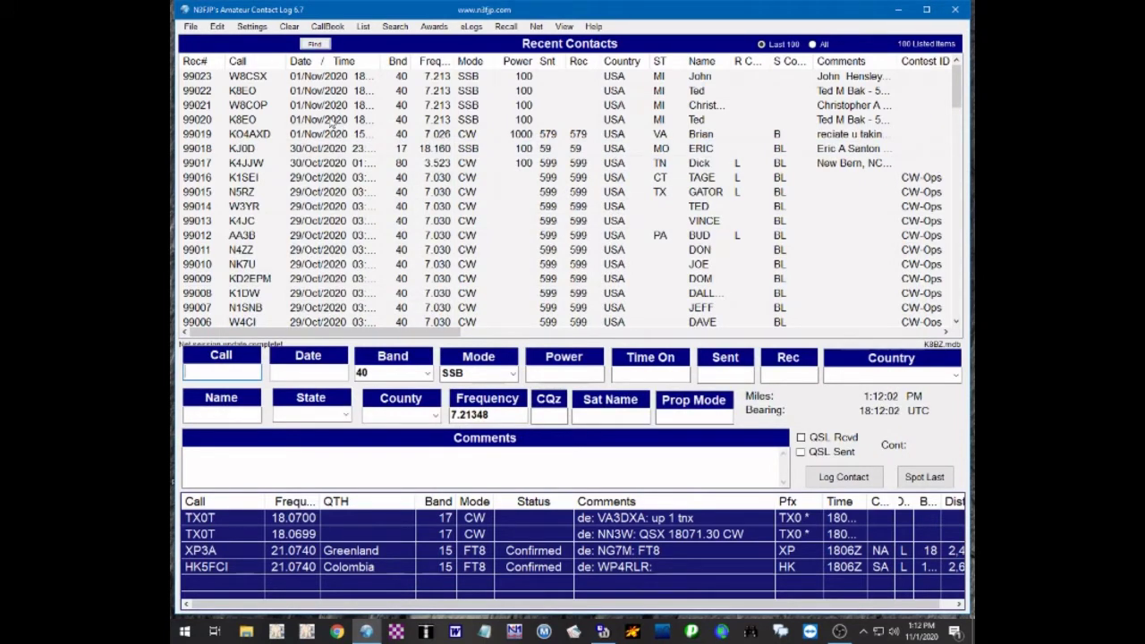
shift+click(331, 119)
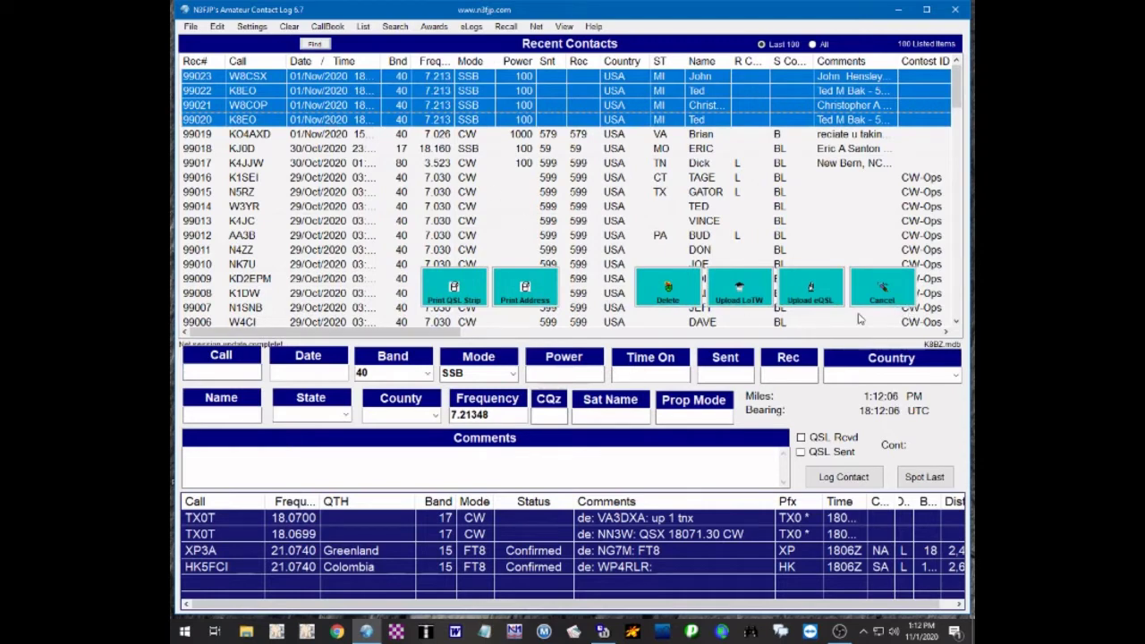
click(671, 289)
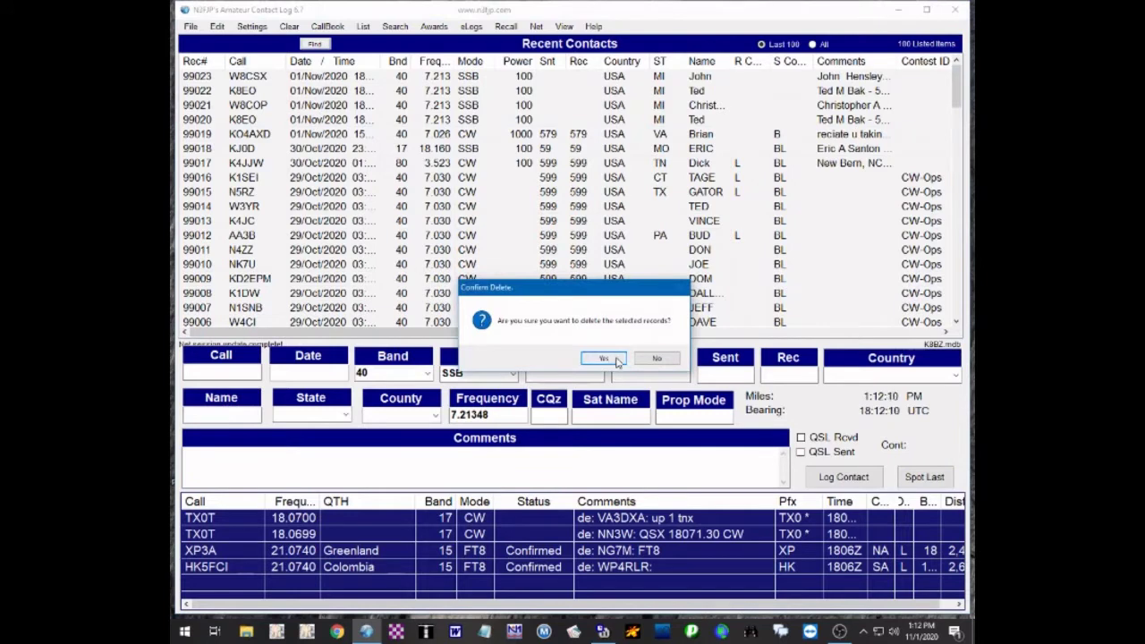
click(608, 364)
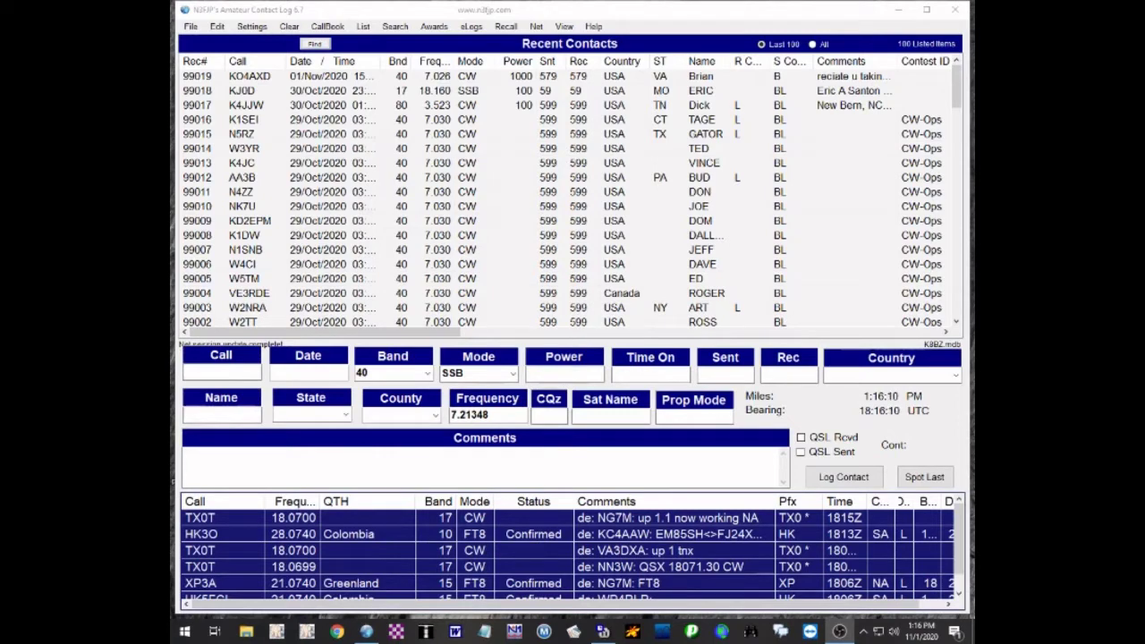
Step: Change the net name to ARES in the Net and Round Table Manager and close it without saving contacts
click(536, 25)
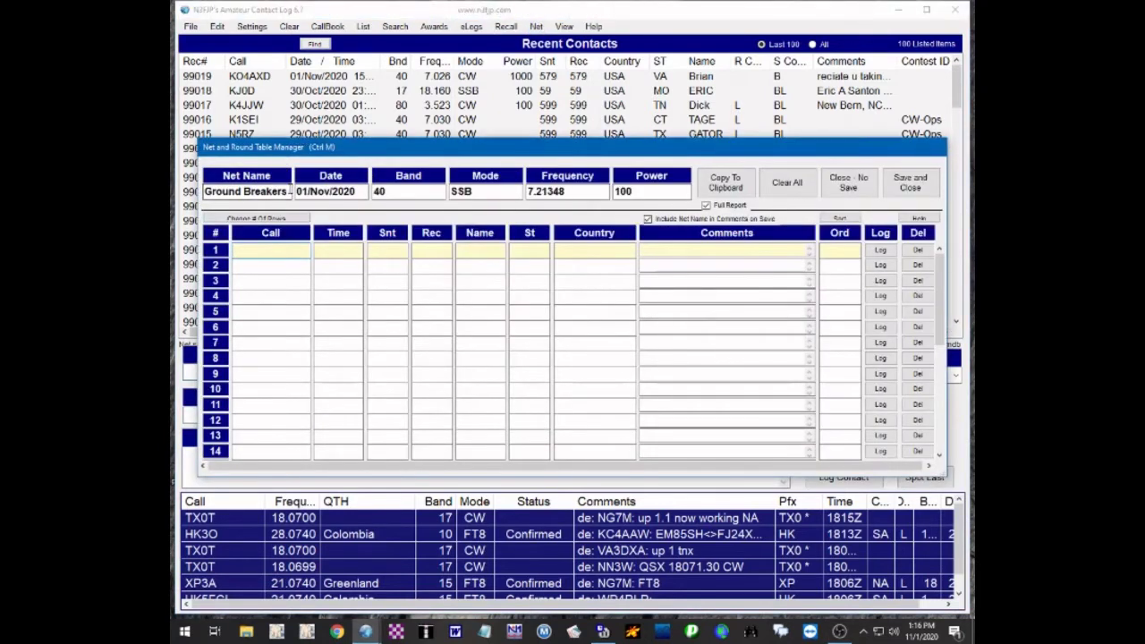
drag(286, 191, 173, 204)
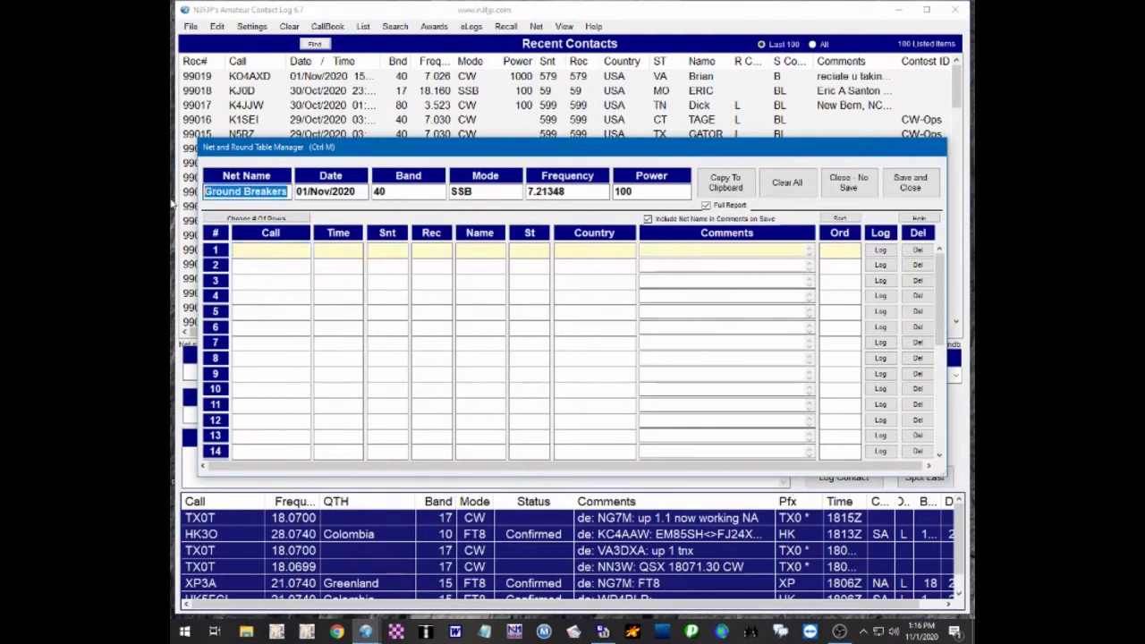
text(ARE)
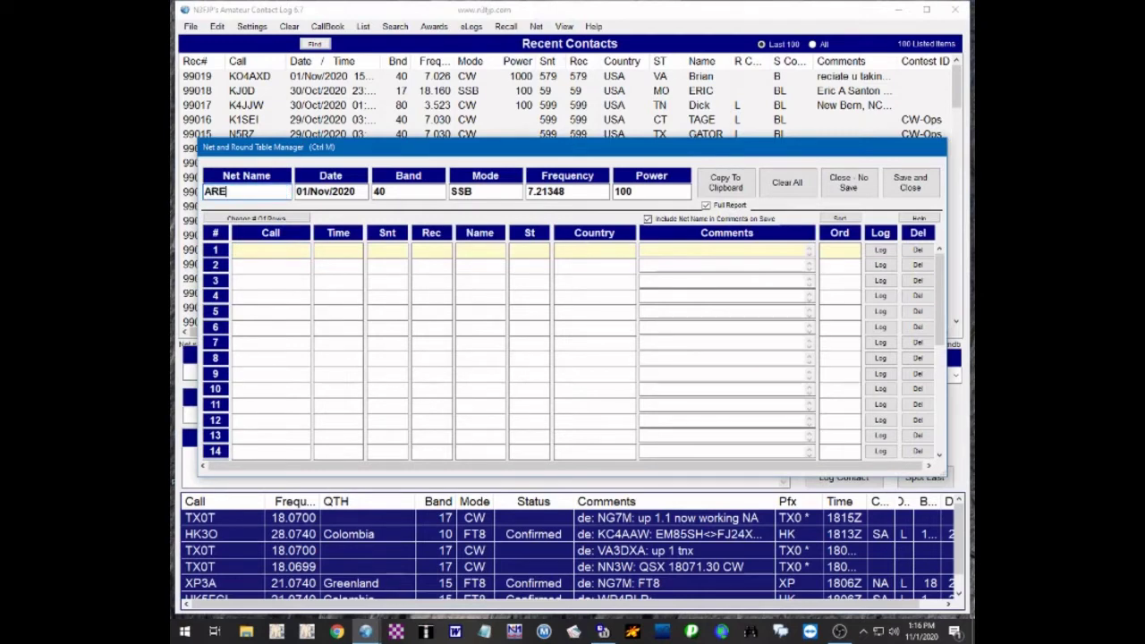
text(S)
key(Tab)
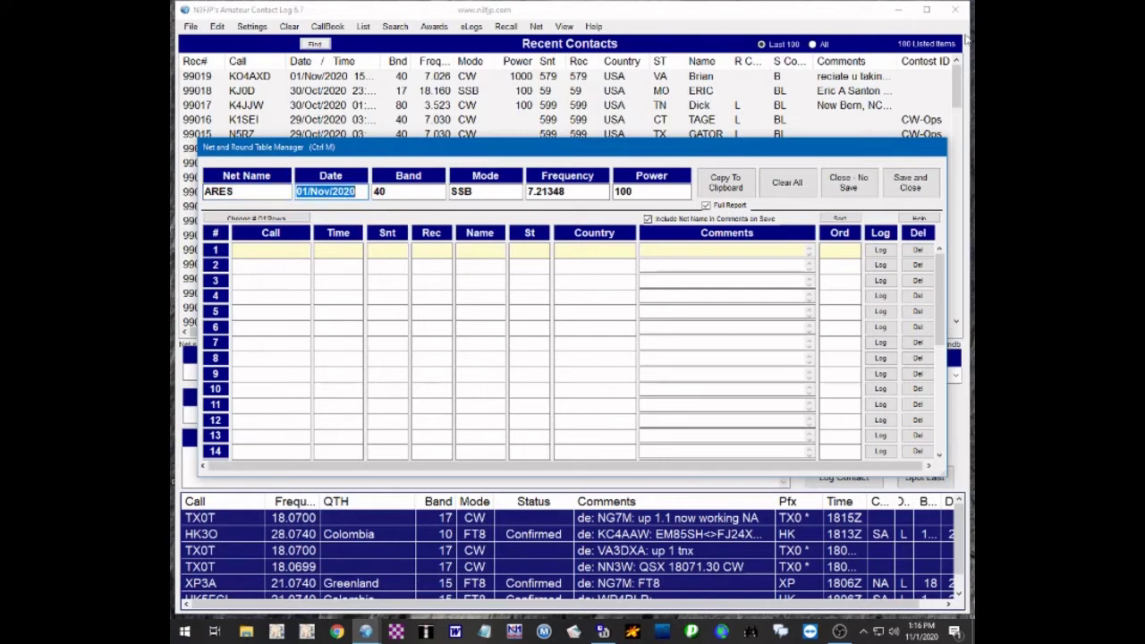
click(855, 182)
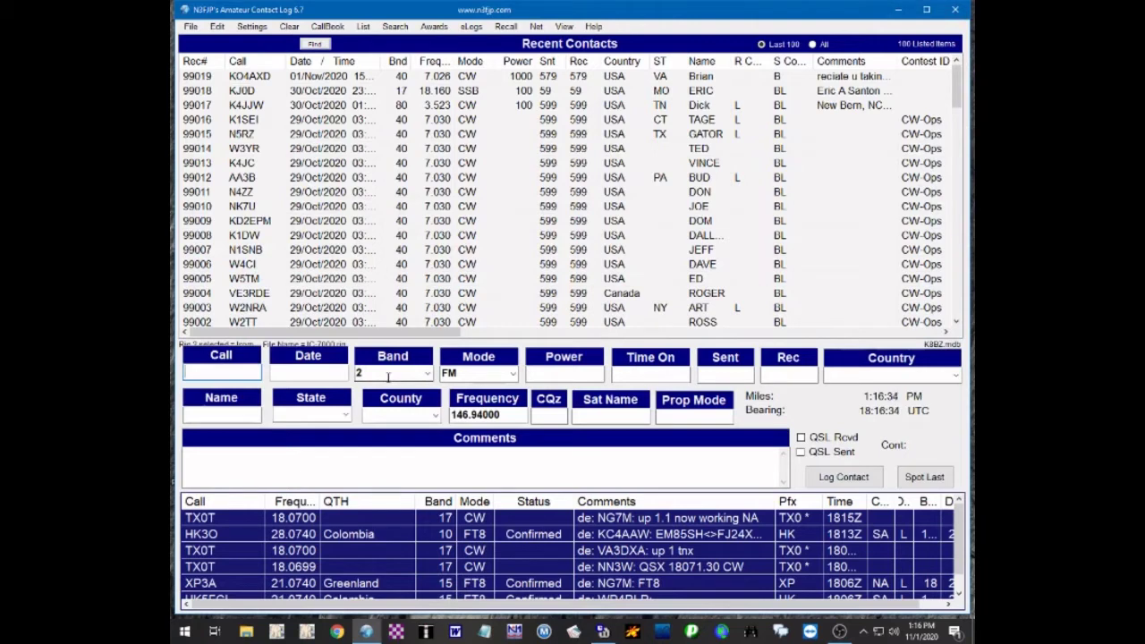
Step: Open the Net and Round Table Manager for the 2-meter ARES net and set its power to 40
key(Tab)
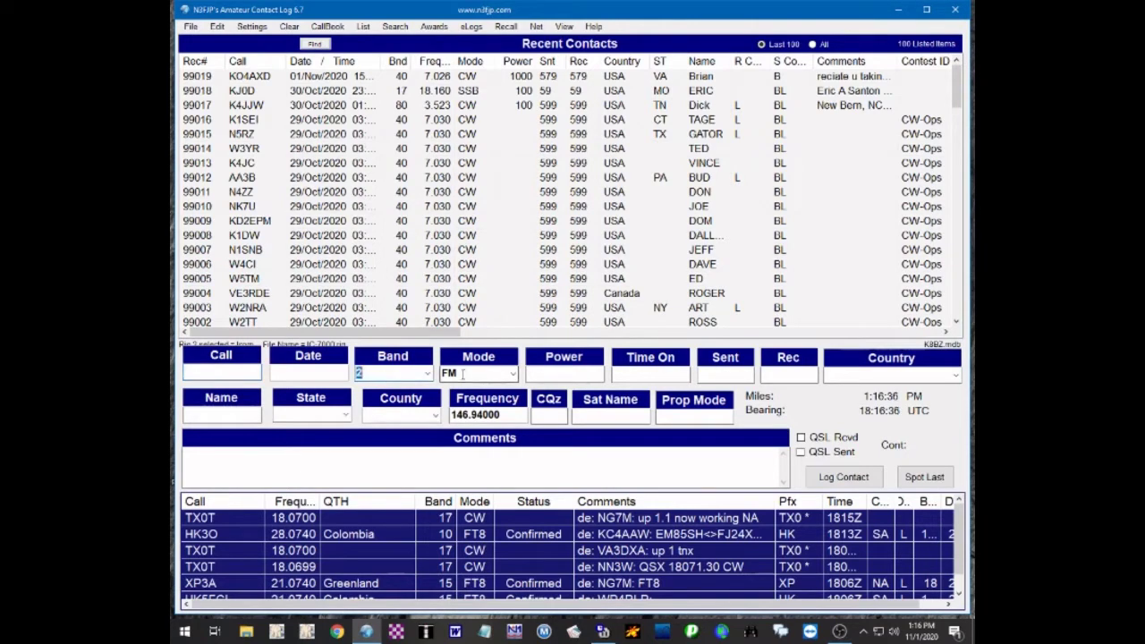
click(510, 413)
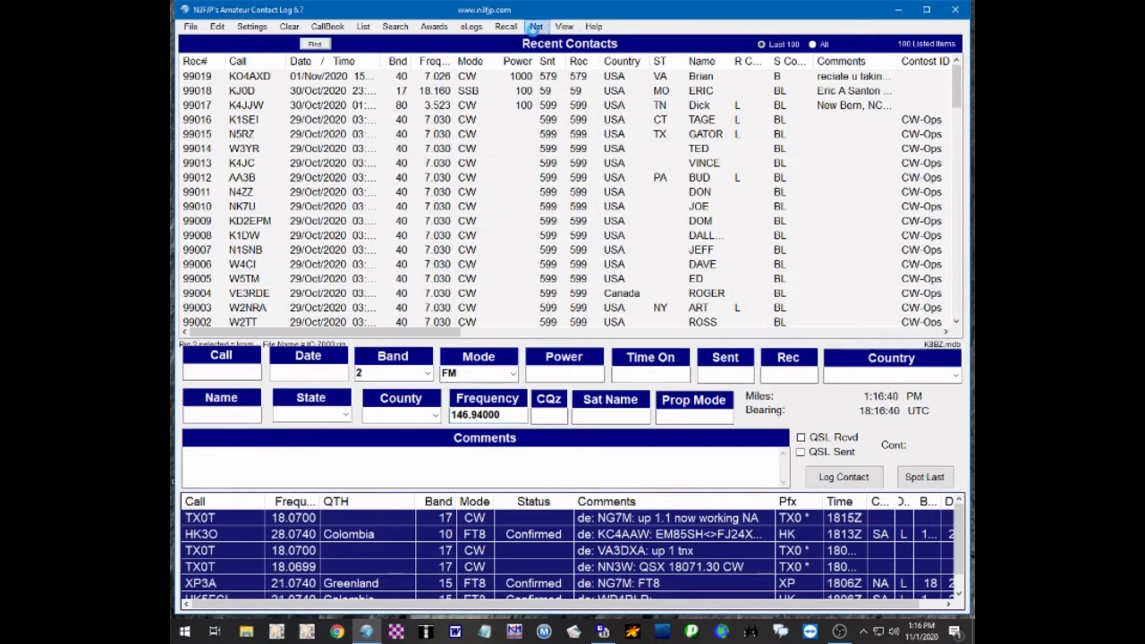
click(535, 27)
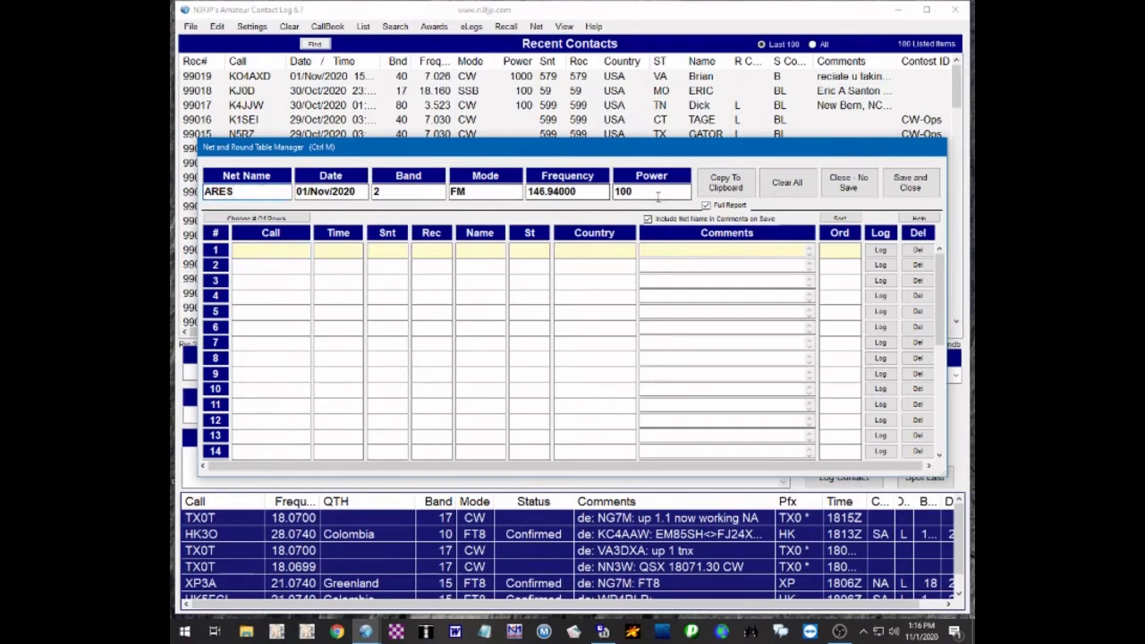
click(656, 190)
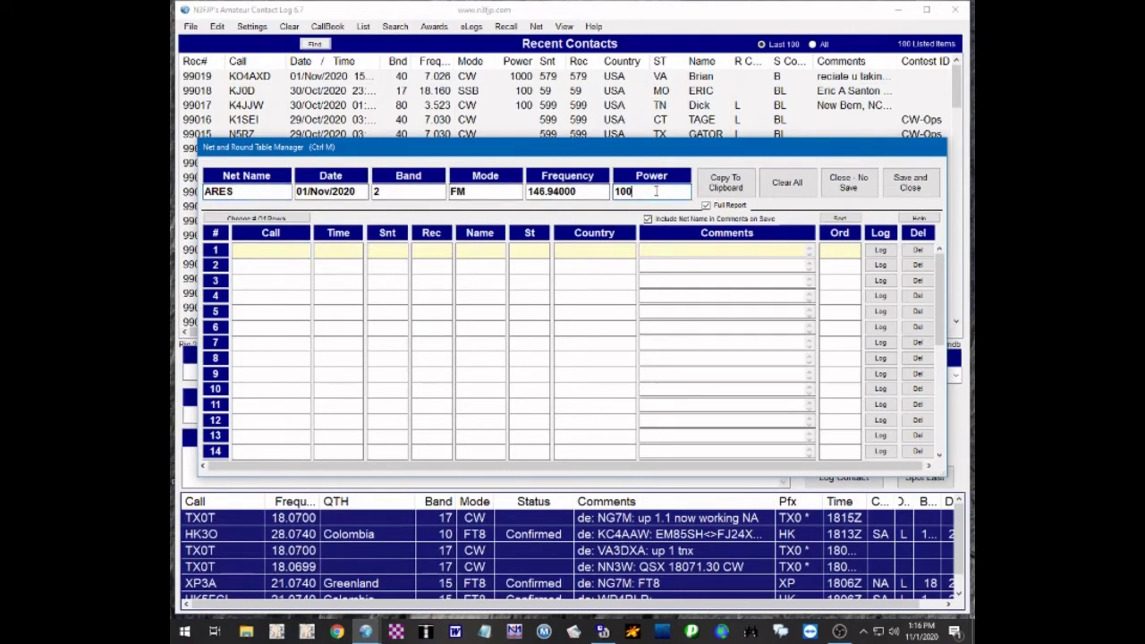
key(BackSpace)
key(BackSpace)
key(BackSpace)
text(40)
click(260, 251)
text(W8COP)
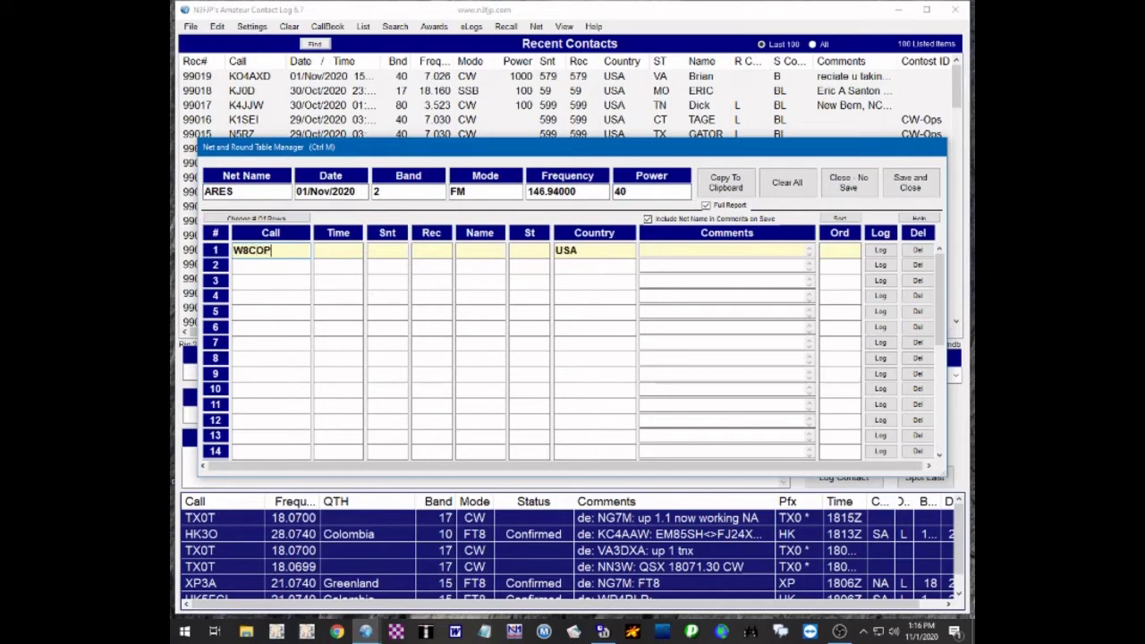
key(Return)
text(W8C)
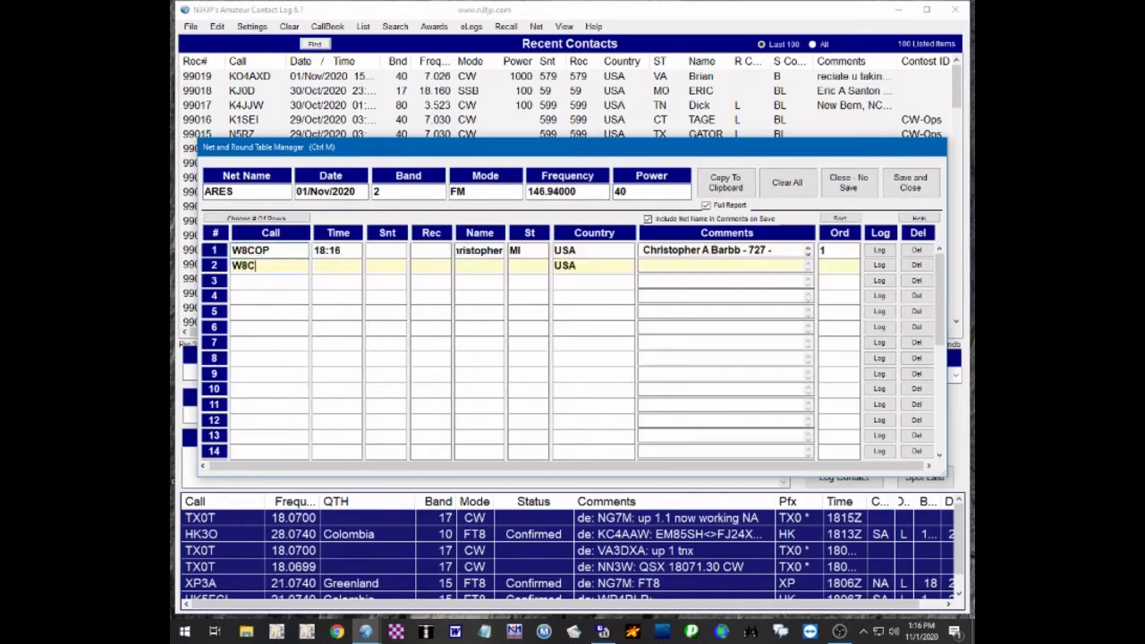
text(SX)
key(Return)
text(K8)
key(BackSpace)
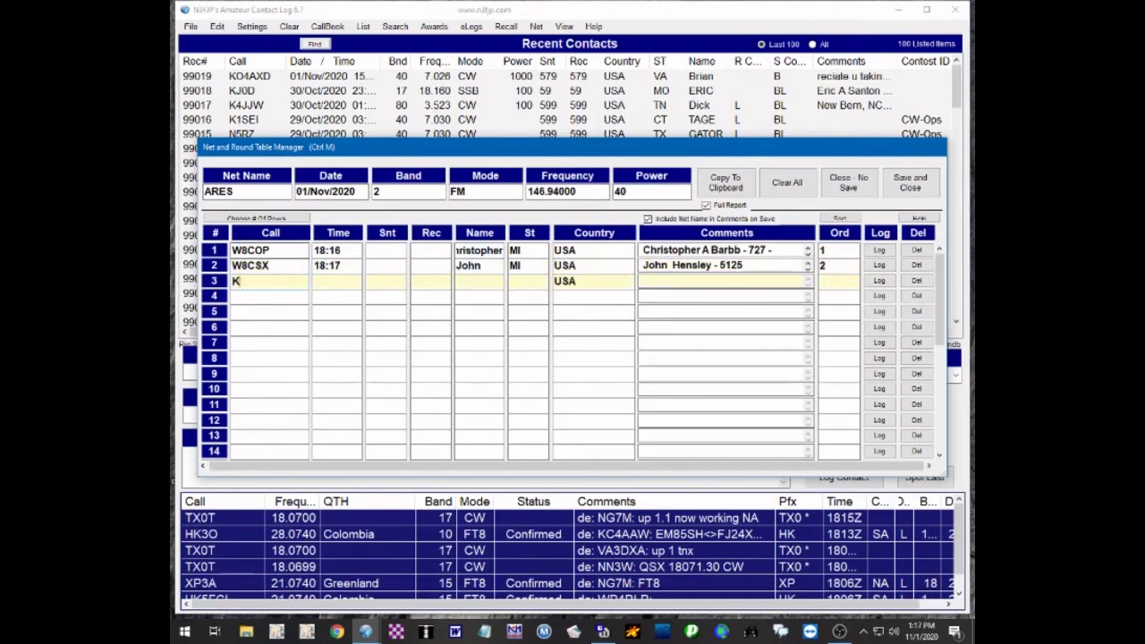
text(8EO)
key(Return)
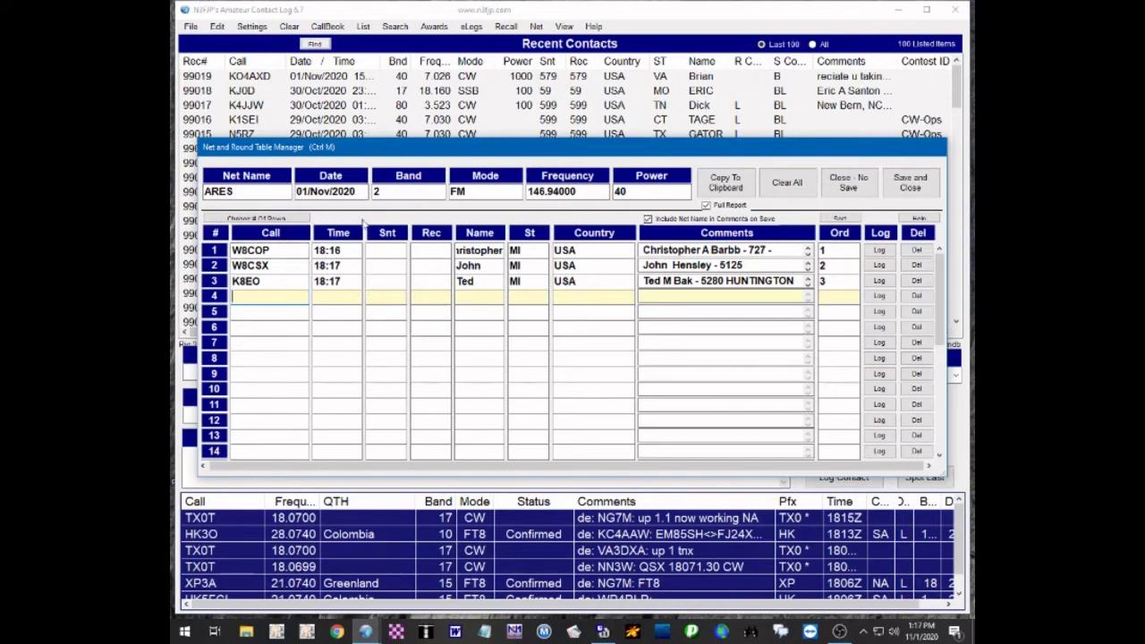
click(910, 184)
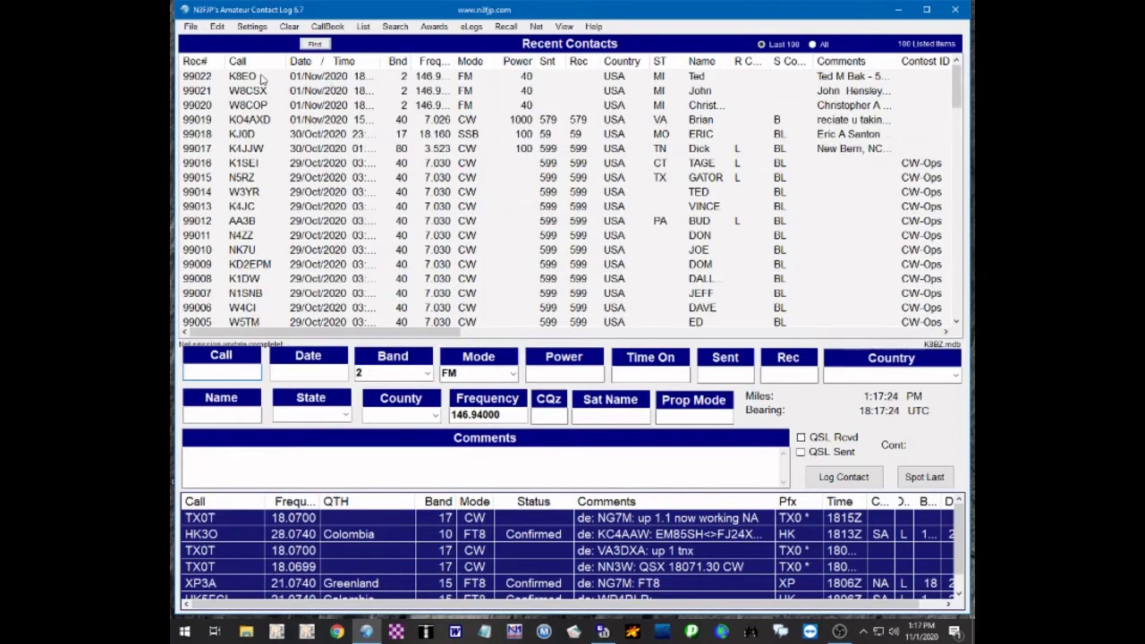
click(259, 91)
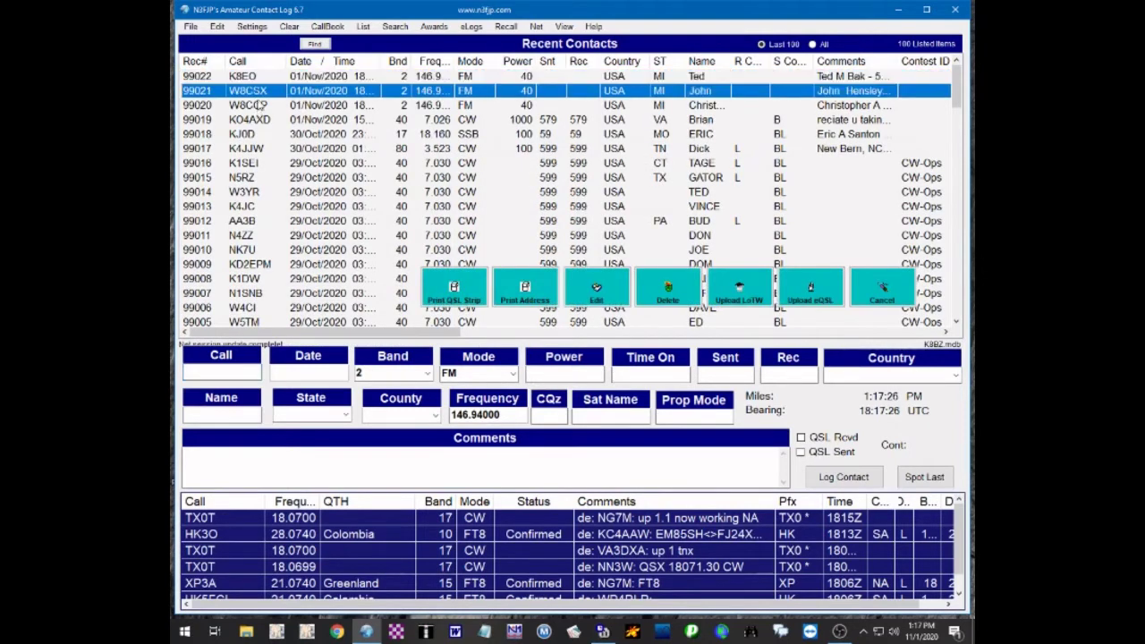
click(259, 105)
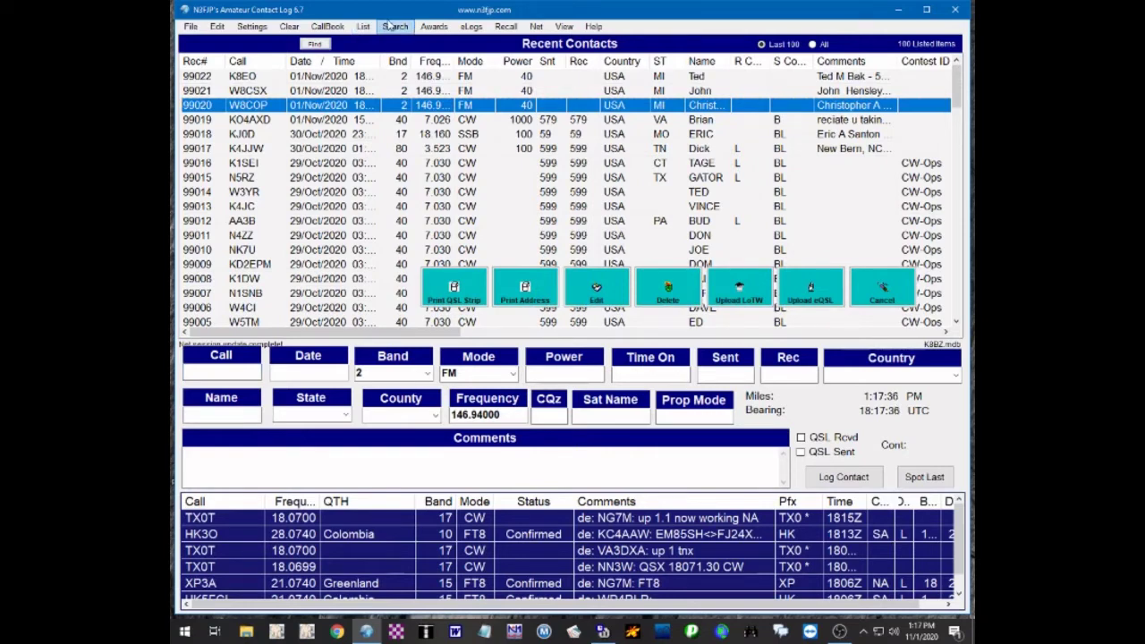
click(585, 82)
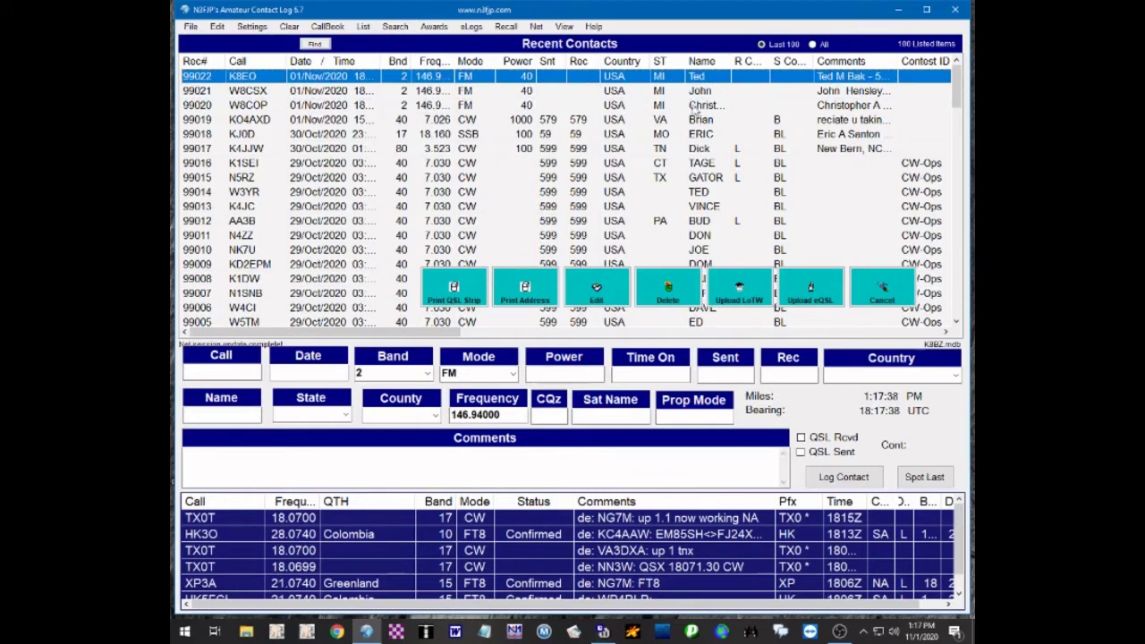
click(719, 105)
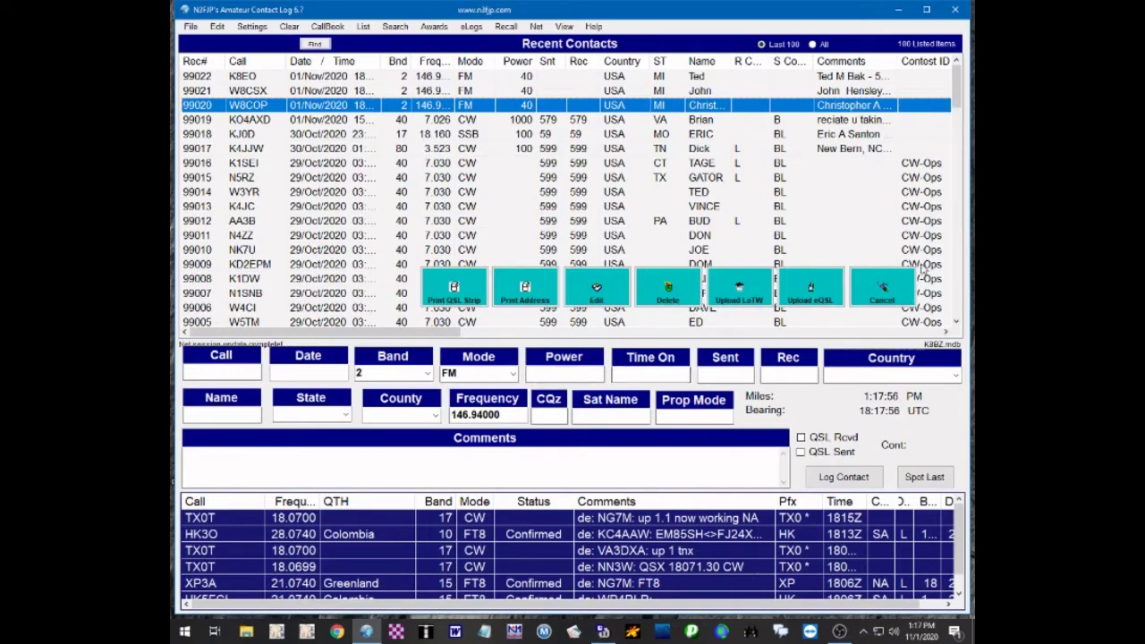
click(884, 294)
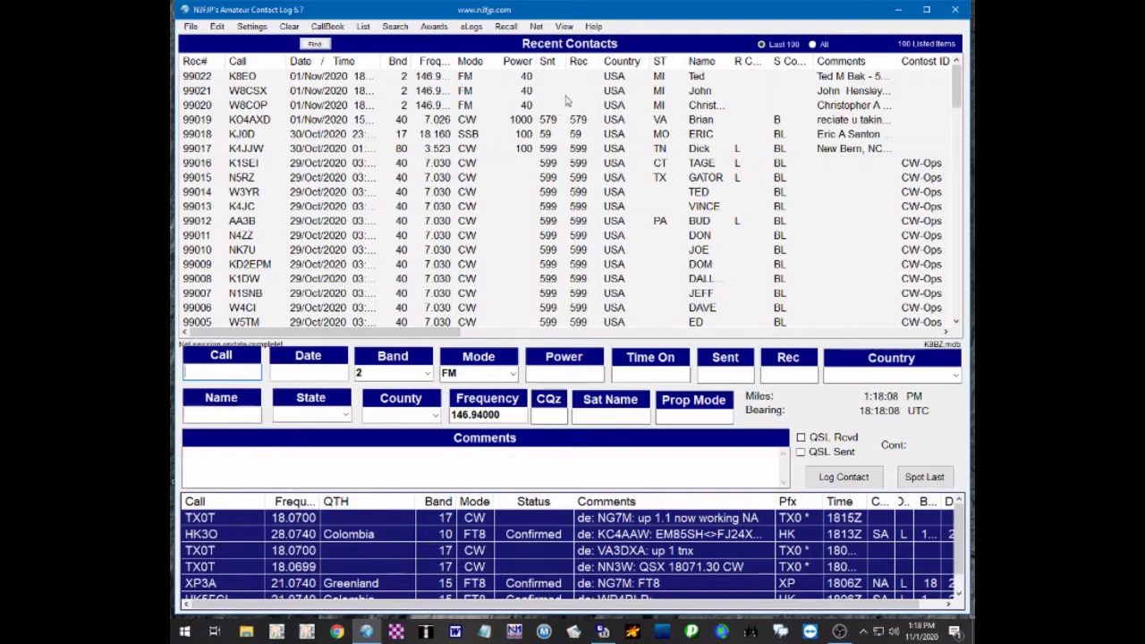
click(710, 414)
click(443, 78)
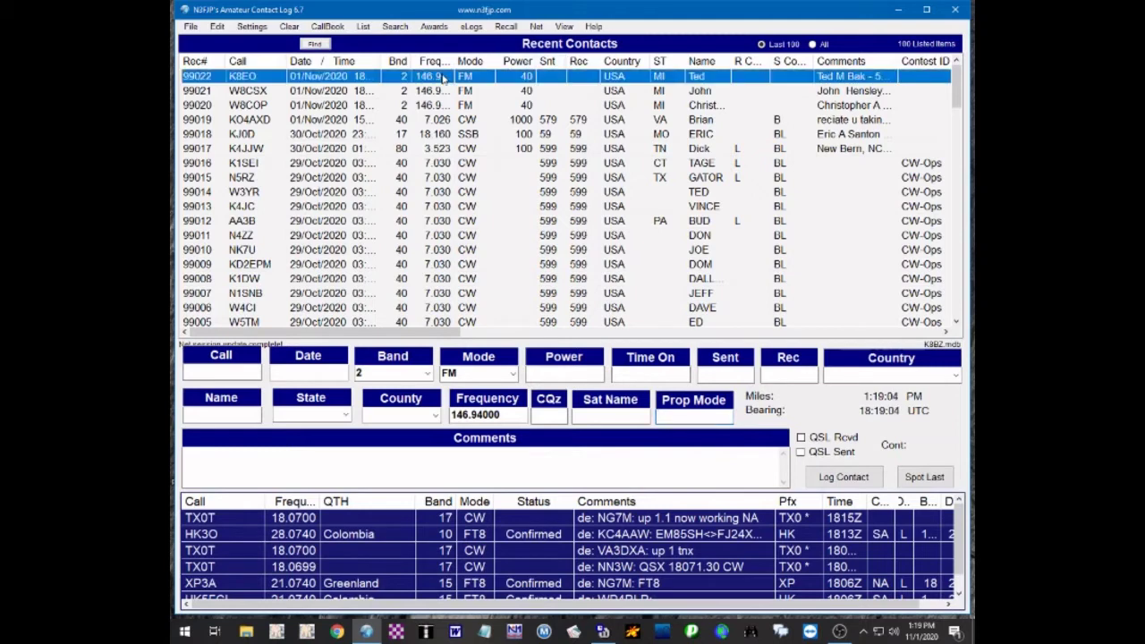
double_click(442, 78)
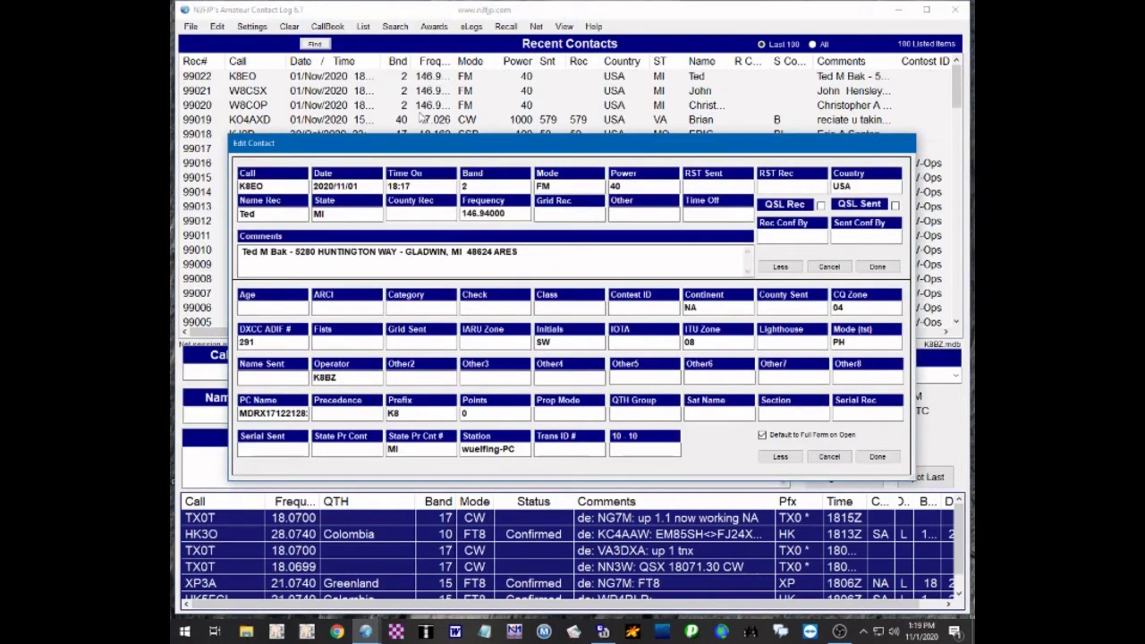
click(576, 415)
text(RPT)
key(Return)
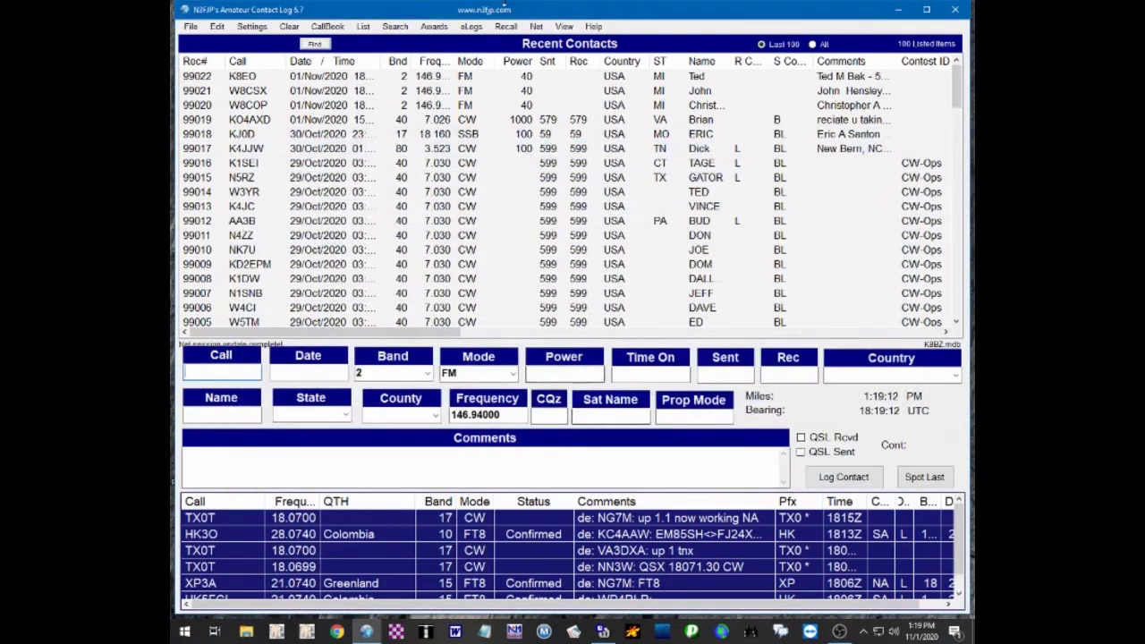
double_click(694, 79)
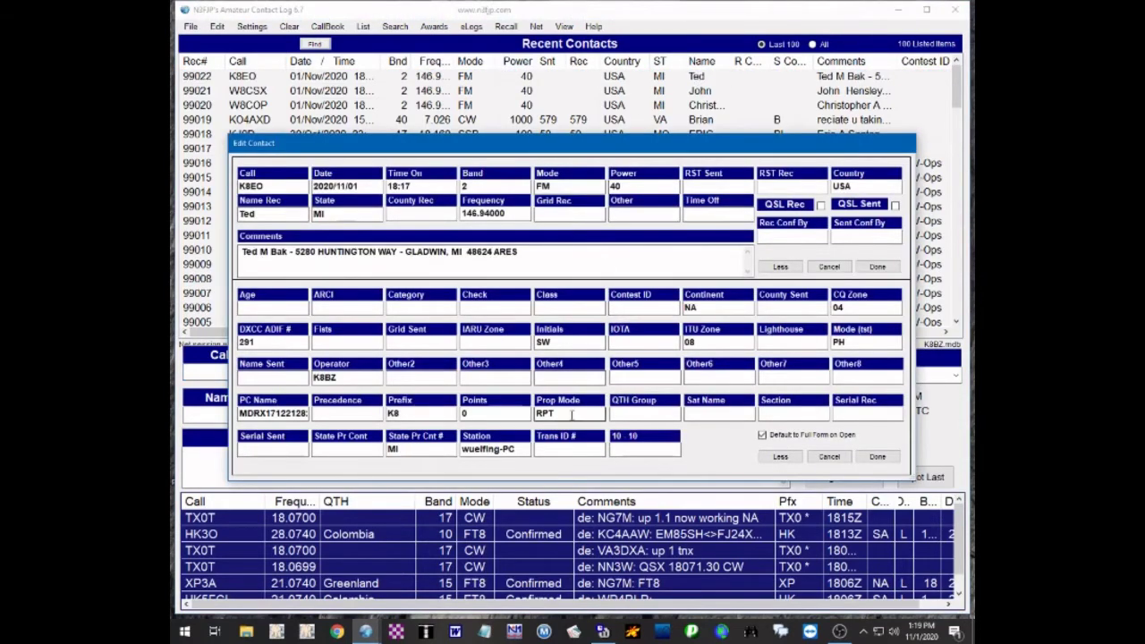
click(878, 457)
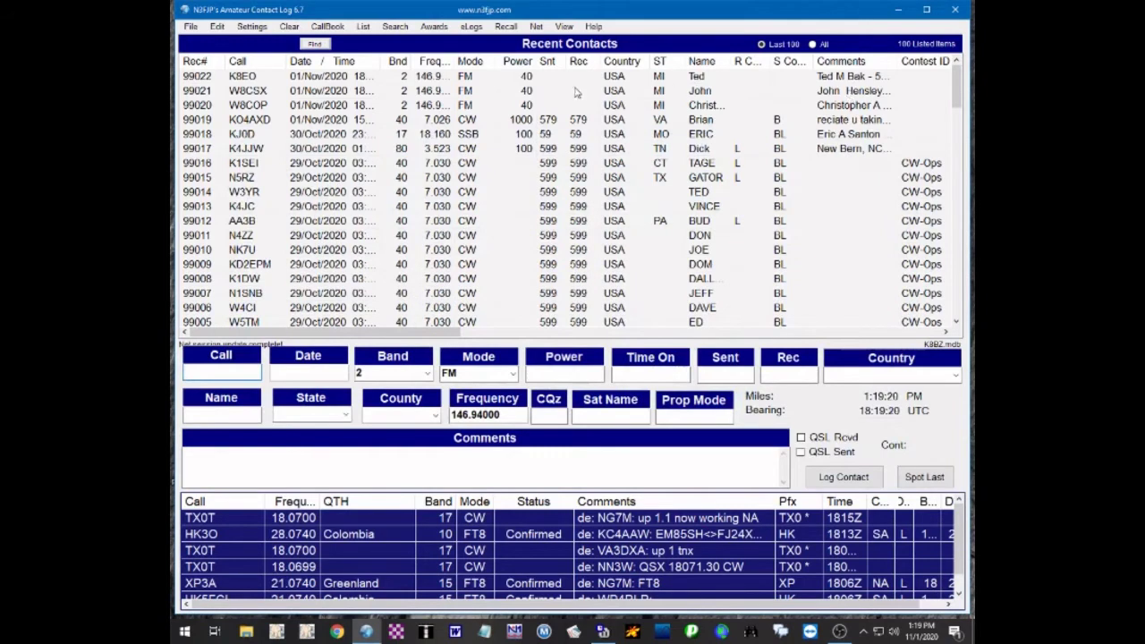
double_click(431, 93)
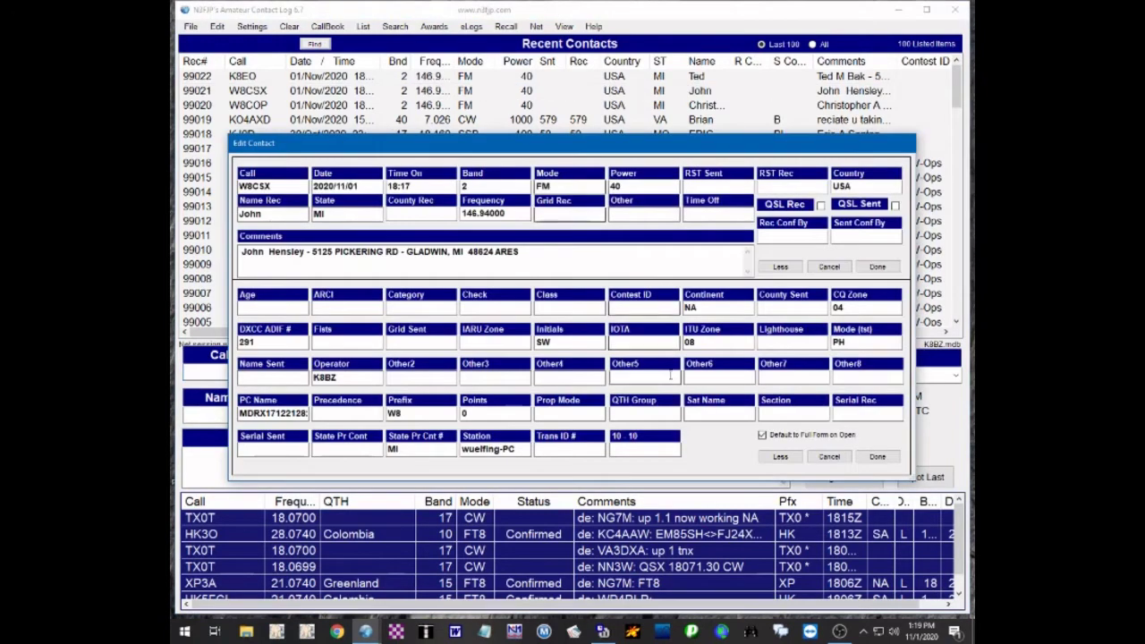
click(576, 416)
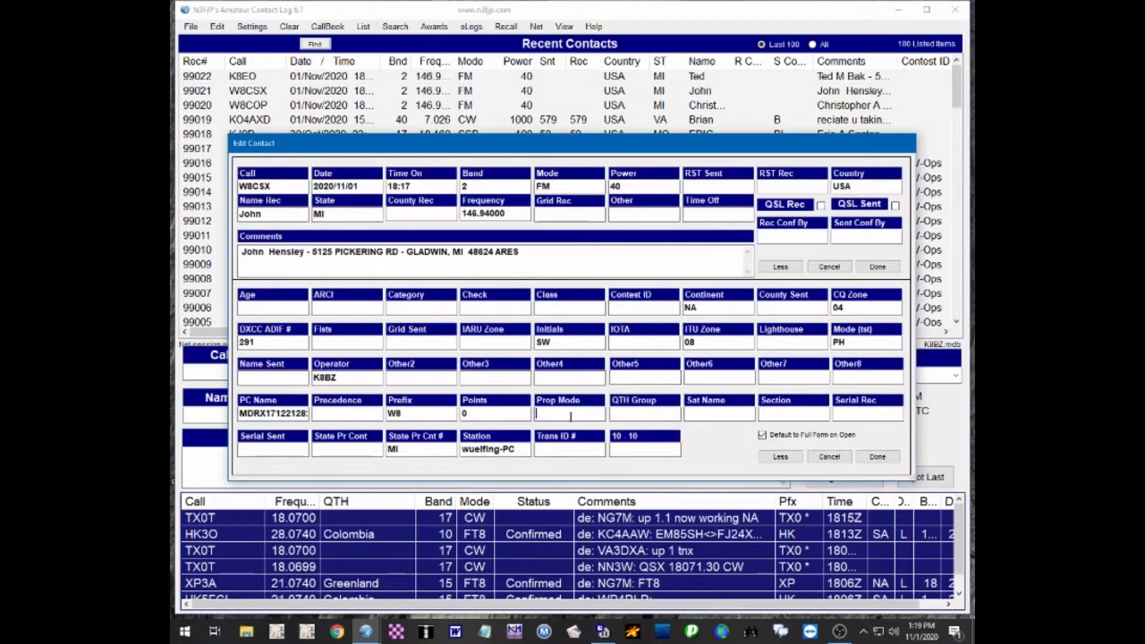
text(RPT)
key(Return)
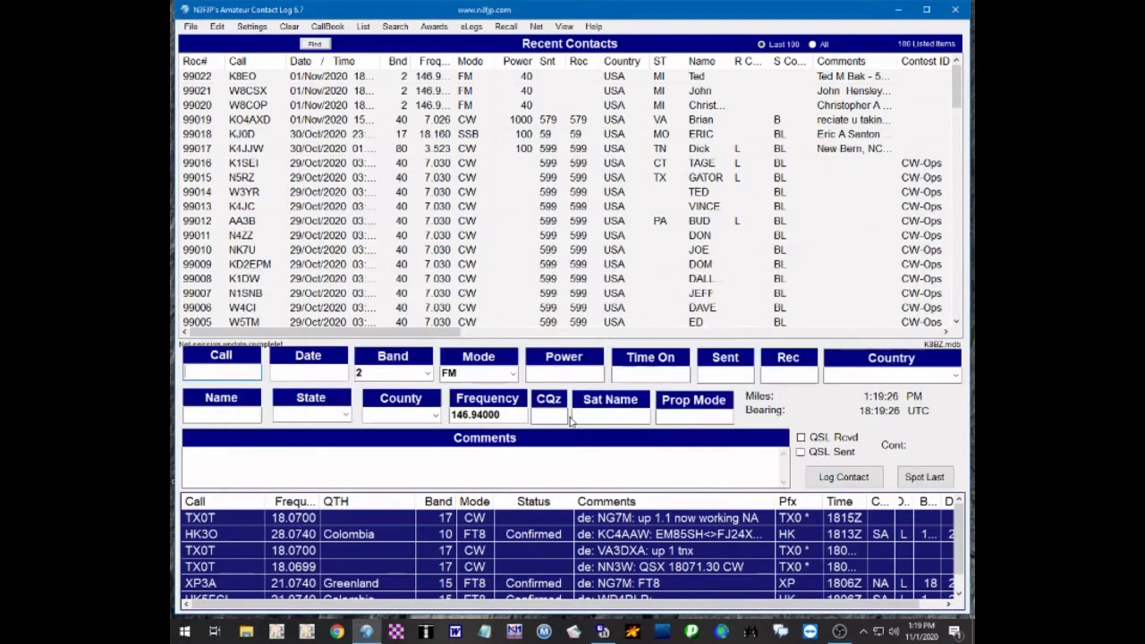
double_click(847, 106)
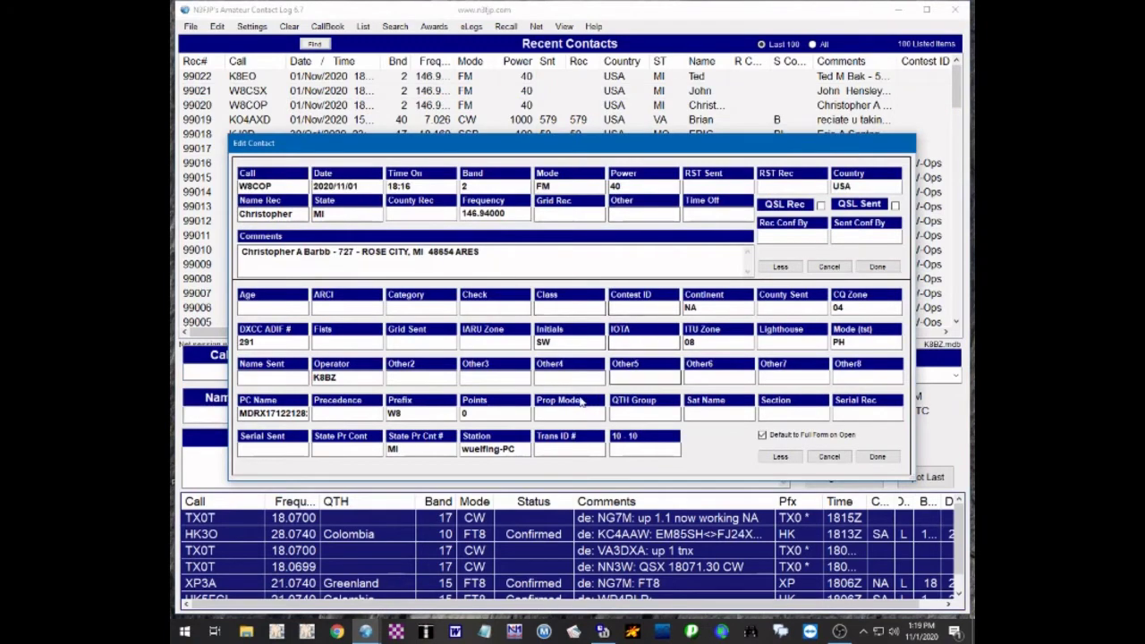
click(568, 414)
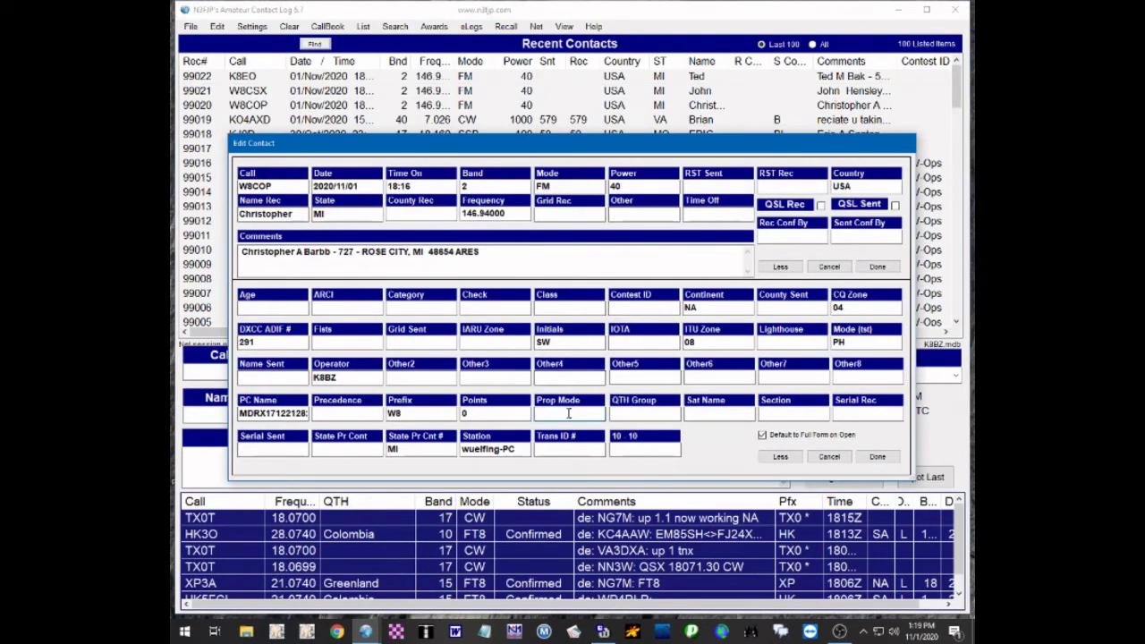
text(RPT)
key(Return)
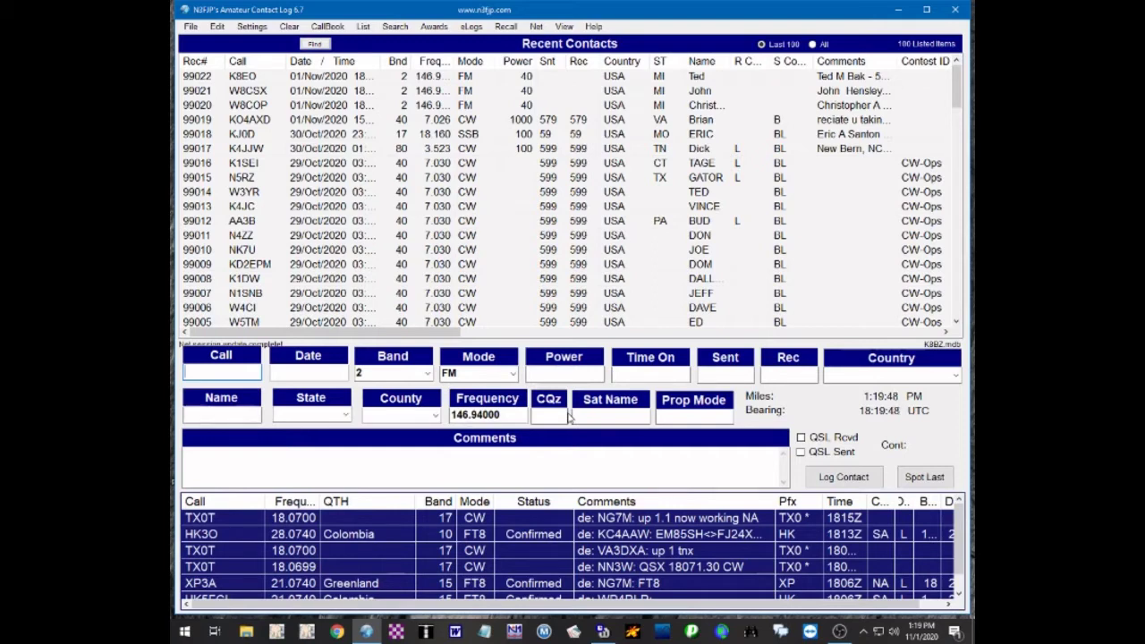
double_click(698, 104)
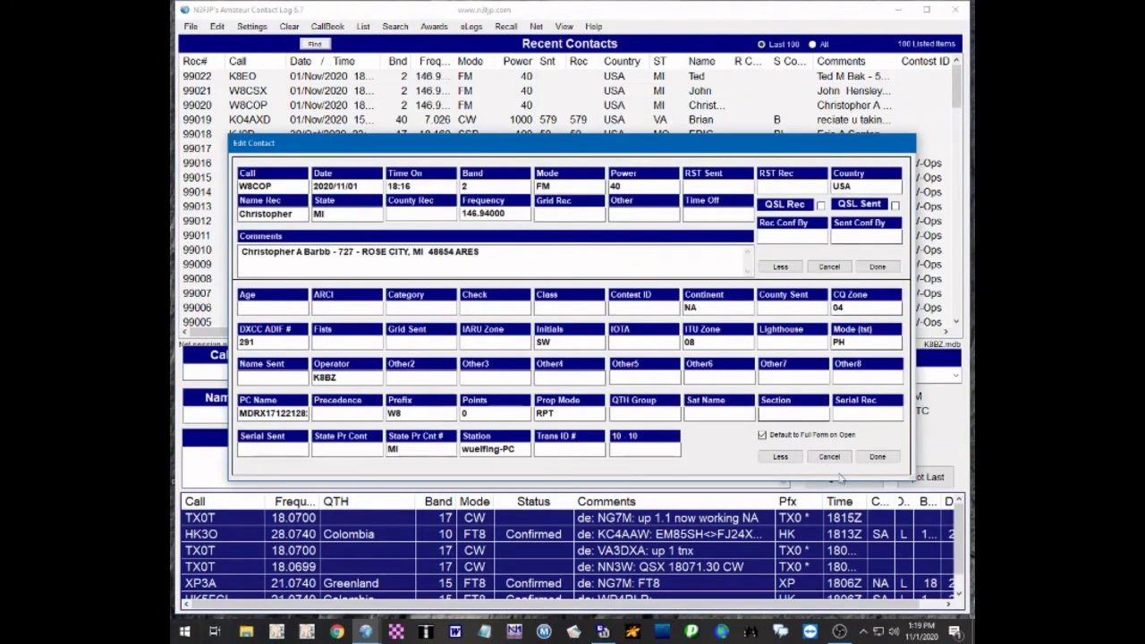
click(876, 457)
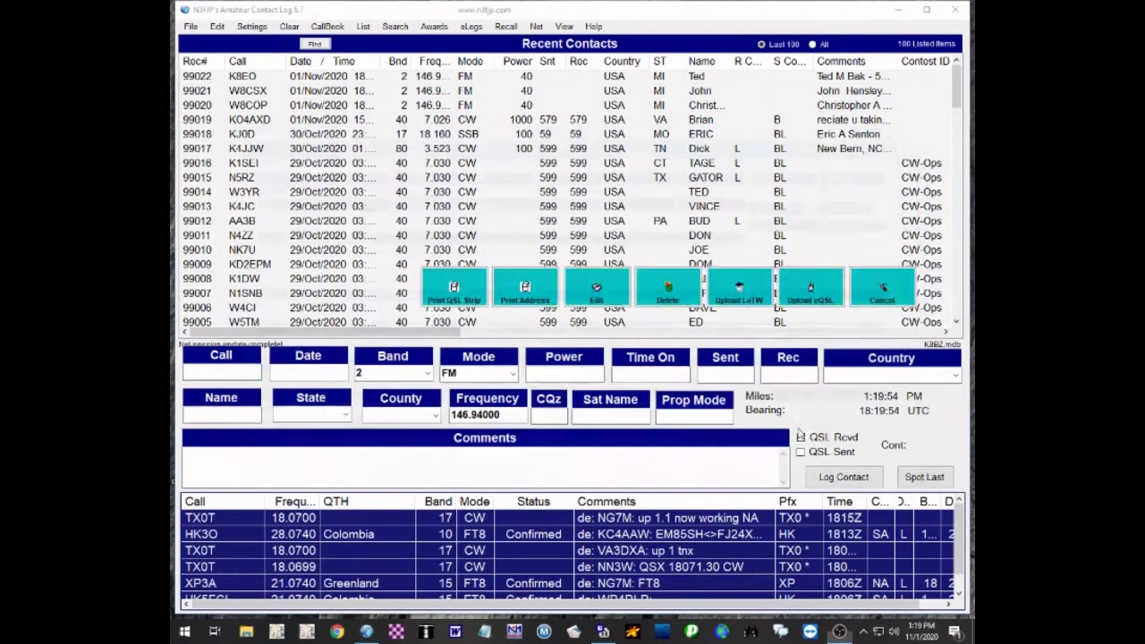
Step: View the propagation mode codes in Prop Mode.jpg from the desktop's Ham Radio Files folder, and close the image and folder
click(955, 9)
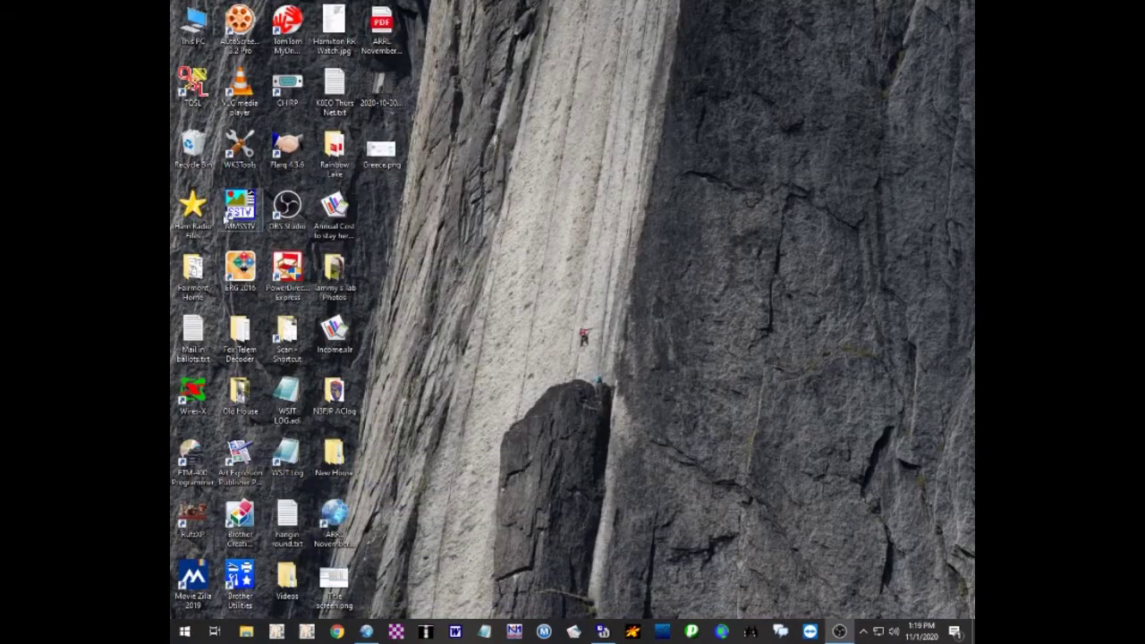
double_click(191, 207)
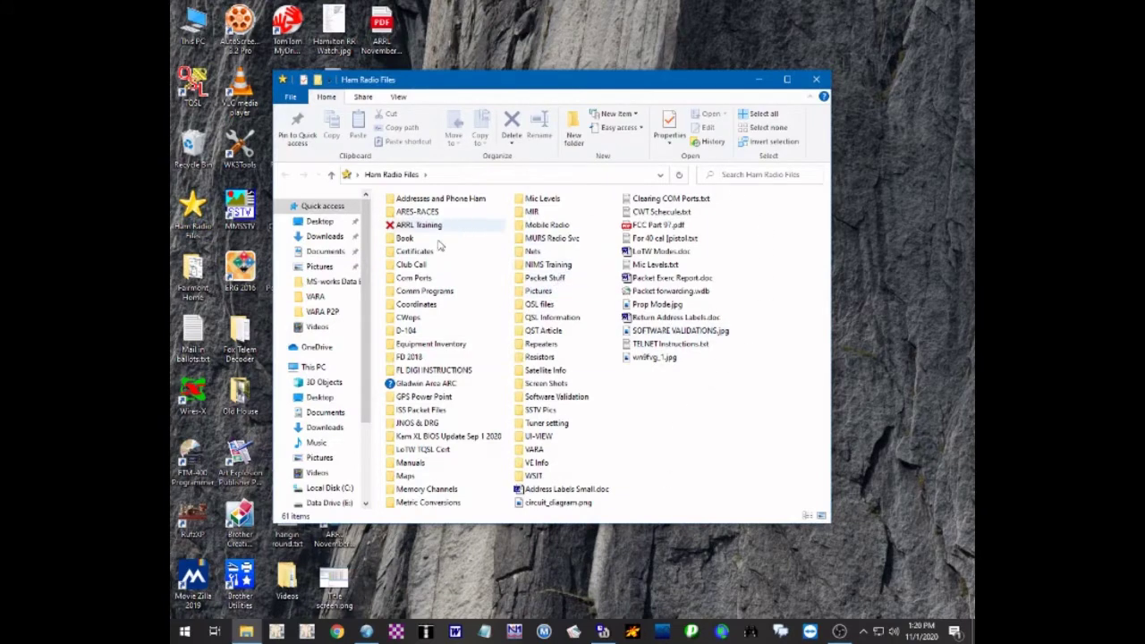
double_click(648, 306)
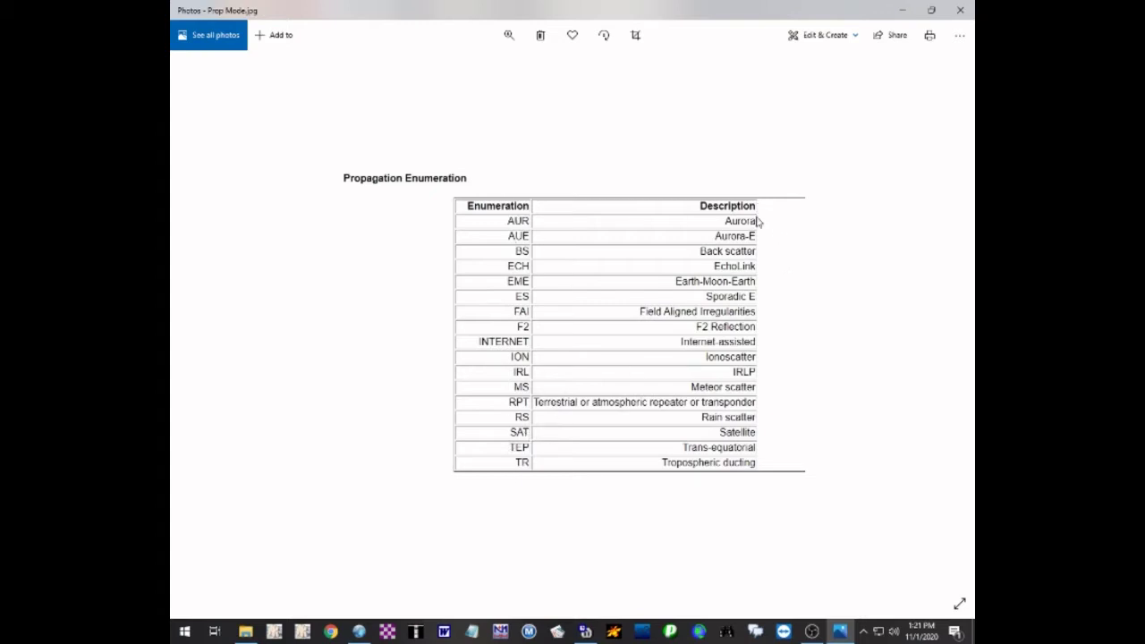
click(961, 13)
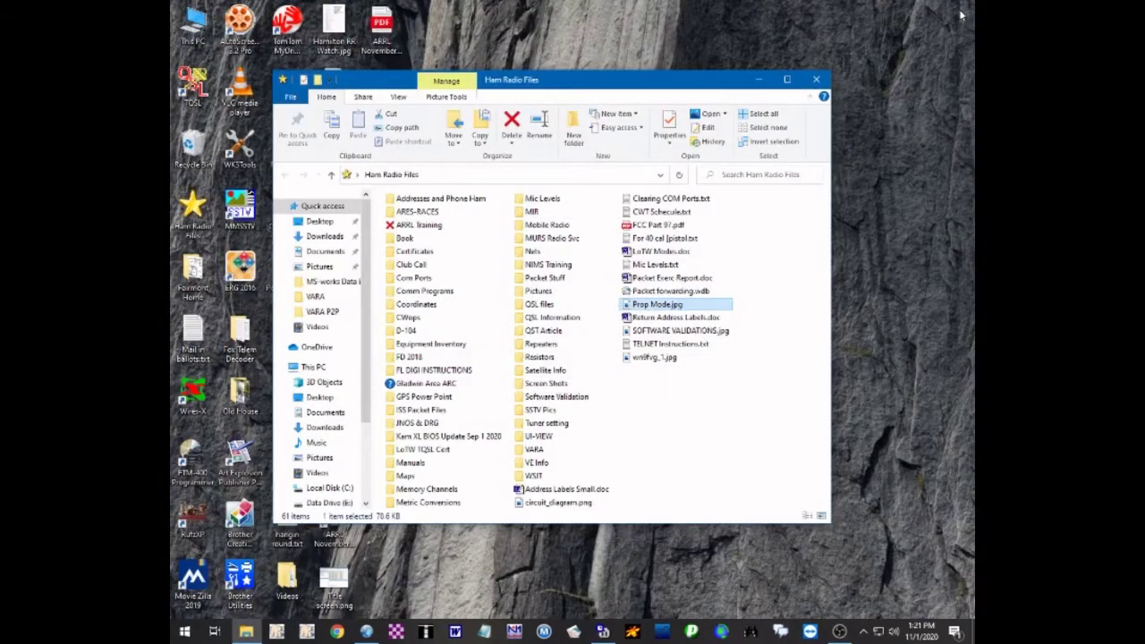
click(817, 81)
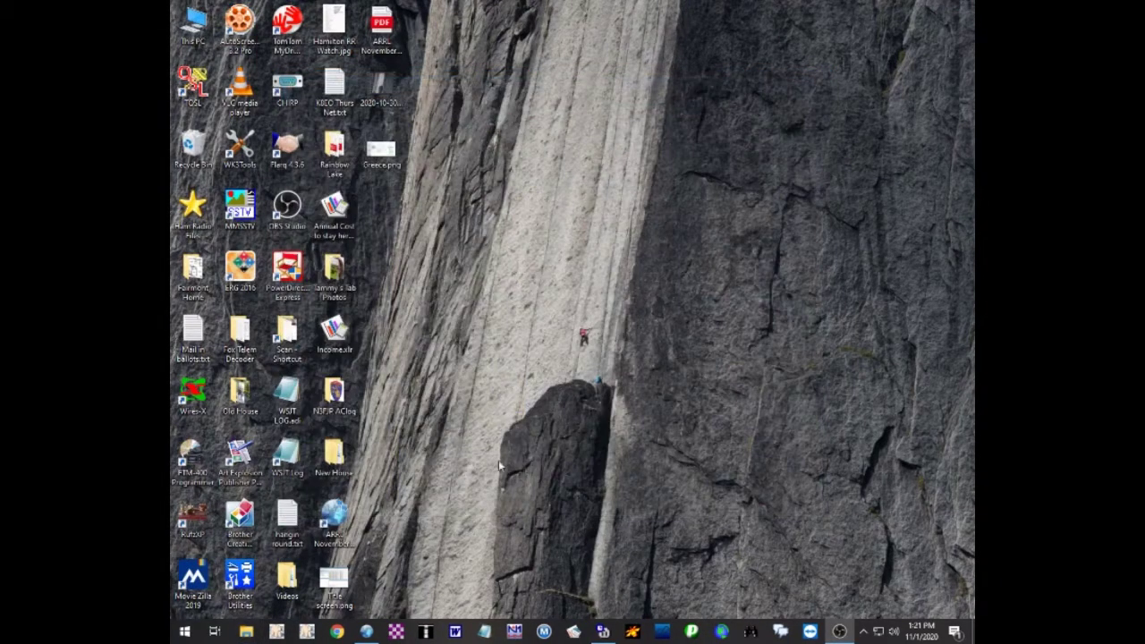
Step: Return to Amateur Contact Log and check the propagation mode column for the three newest contacts
click(367, 632)
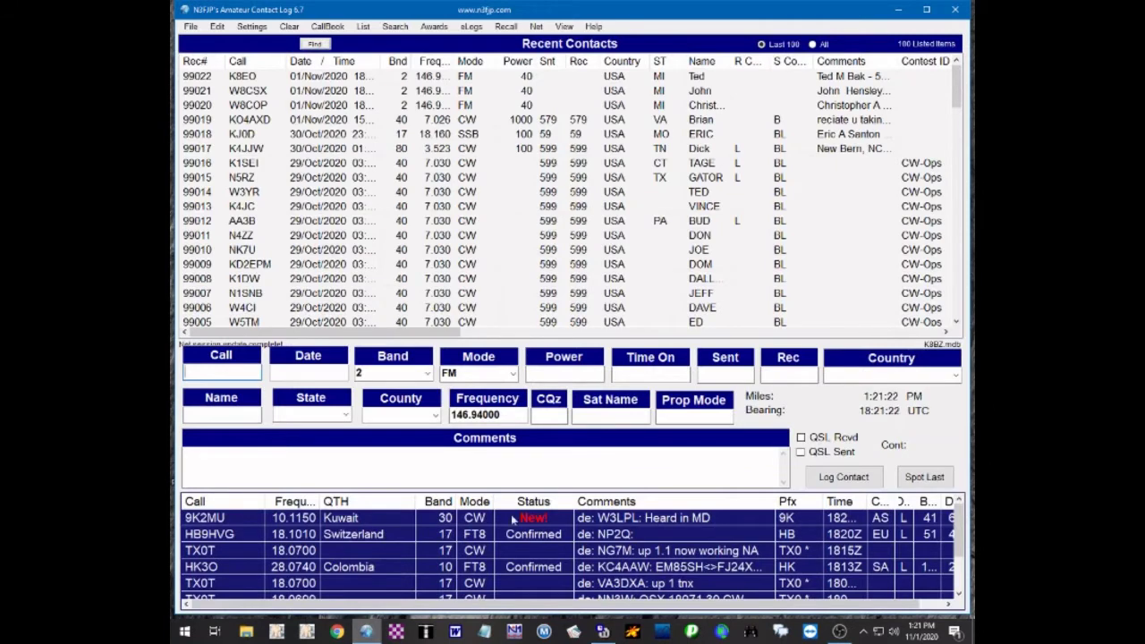
drag(418, 336, 890, 348)
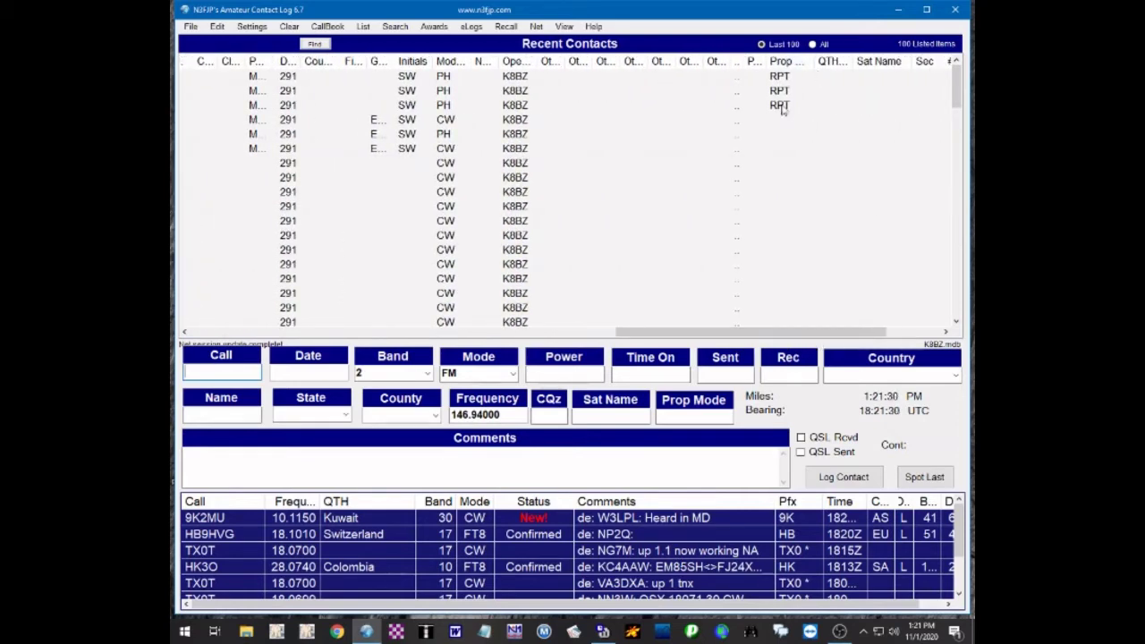
drag(700, 336, 273, 335)
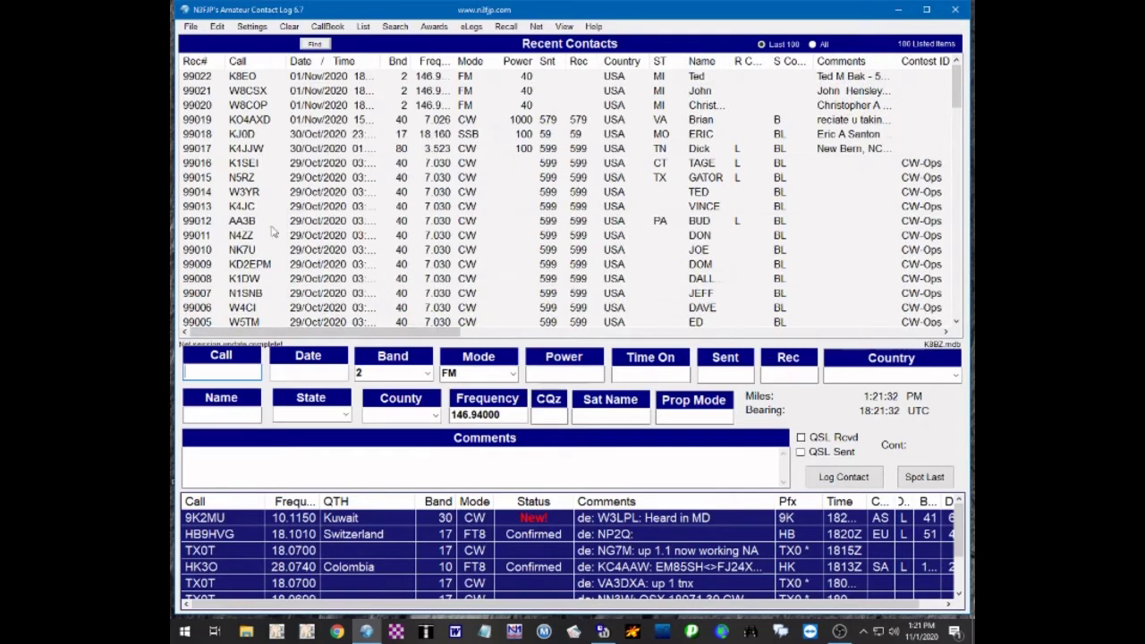
Step: Sign and upload all contacts not yet uploaded to LoTW, ignoring the invalid propagation mode errors, and close LoTW Manager
click(470, 26)
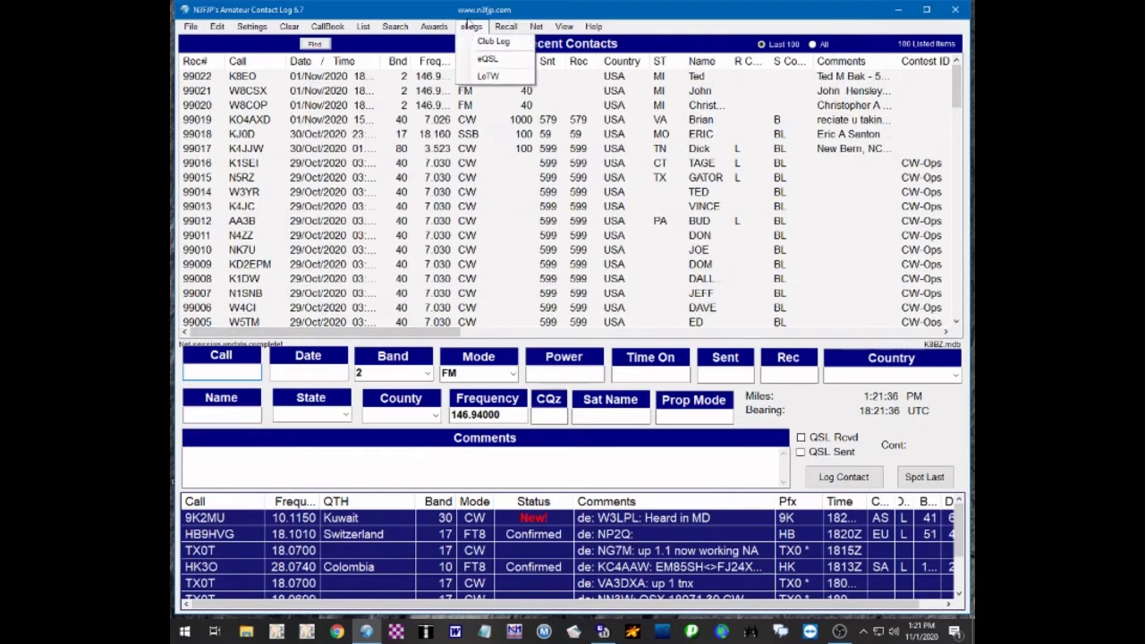
click(472, 24)
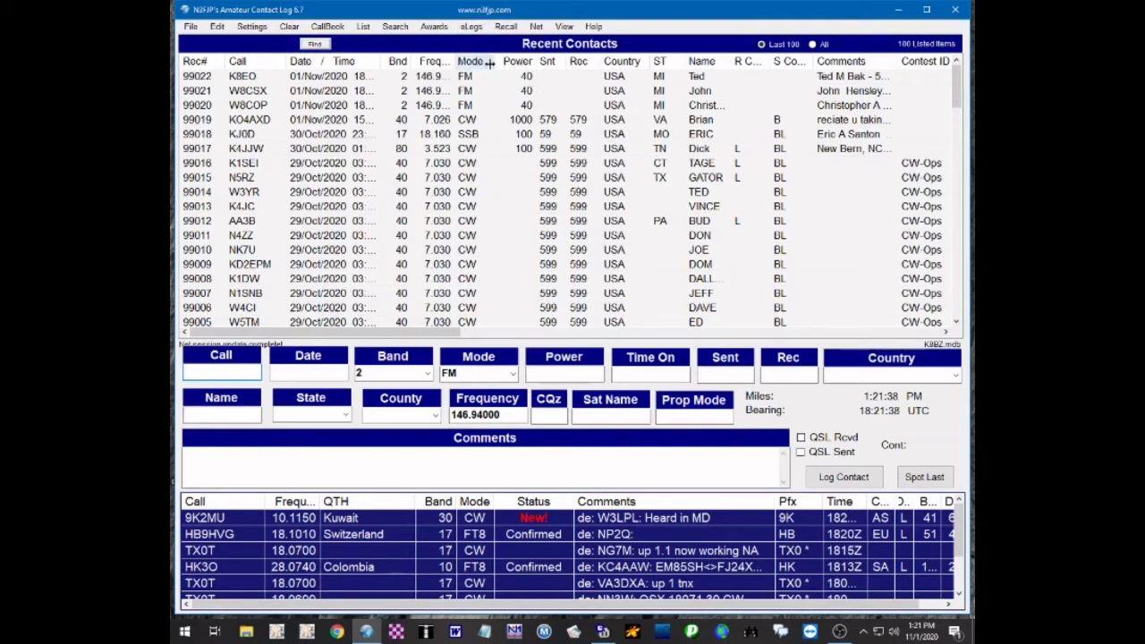
click(471, 27)
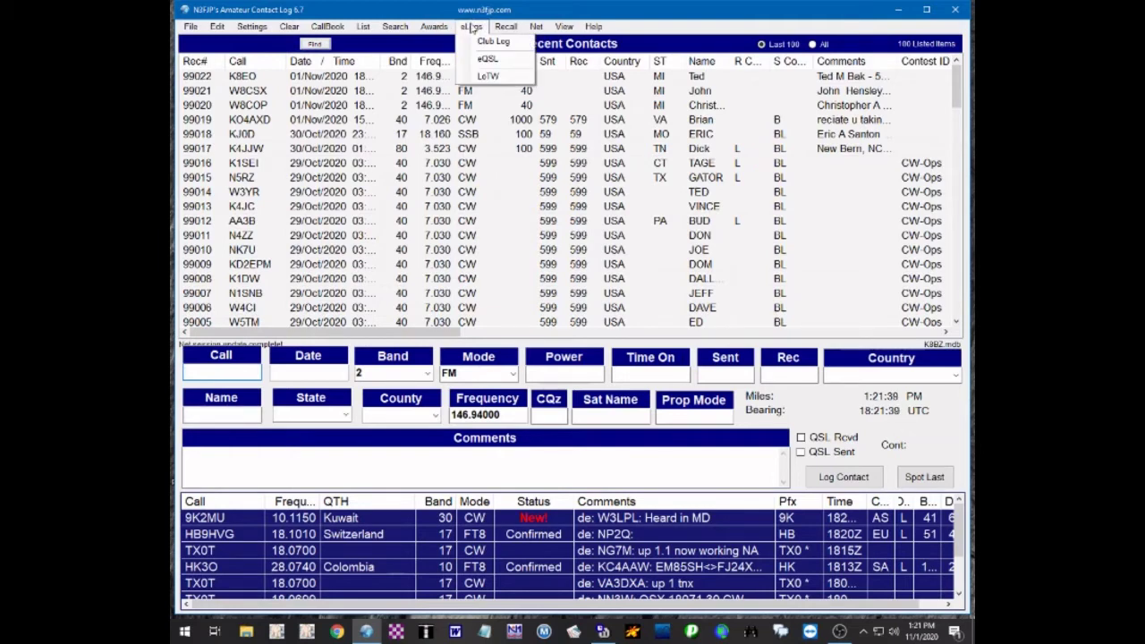
click(487, 75)
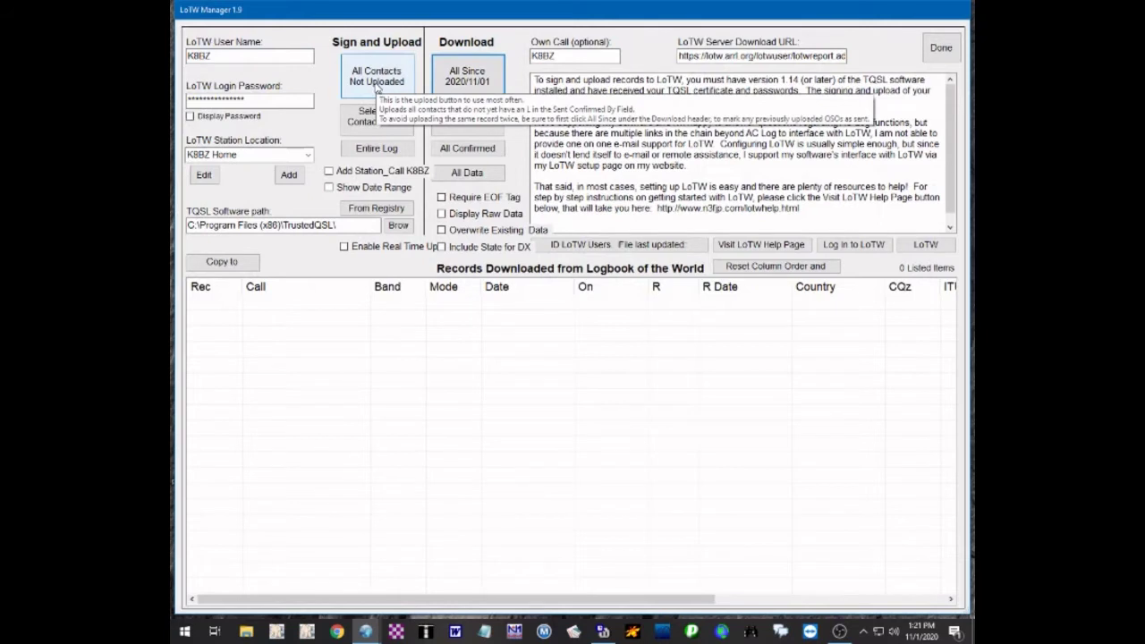
click(369, 78)
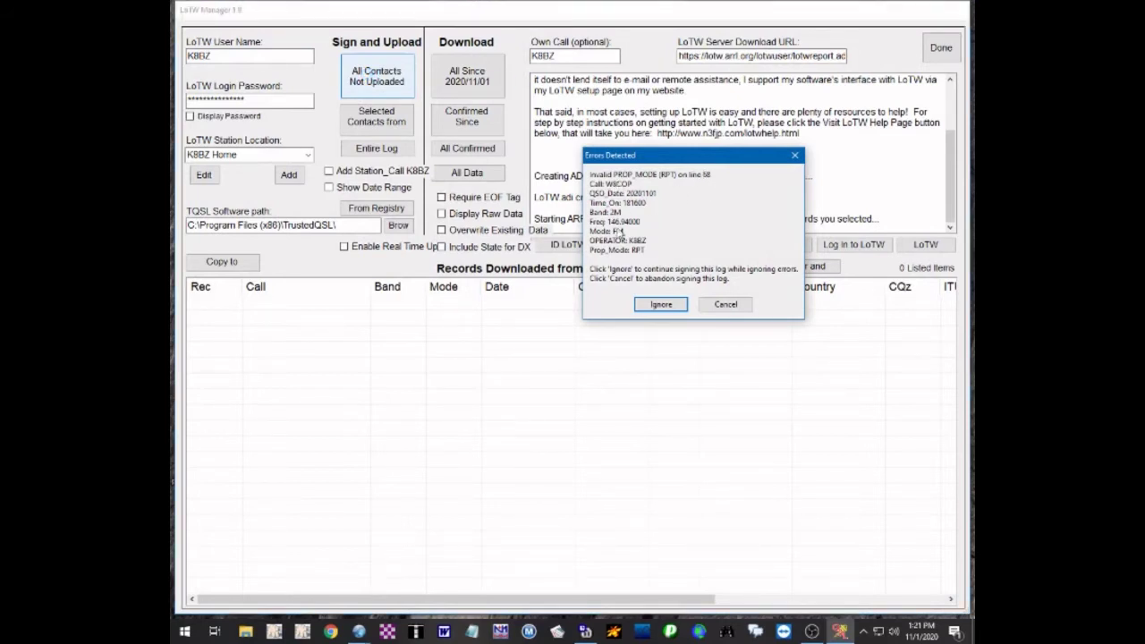
click(660, 305)
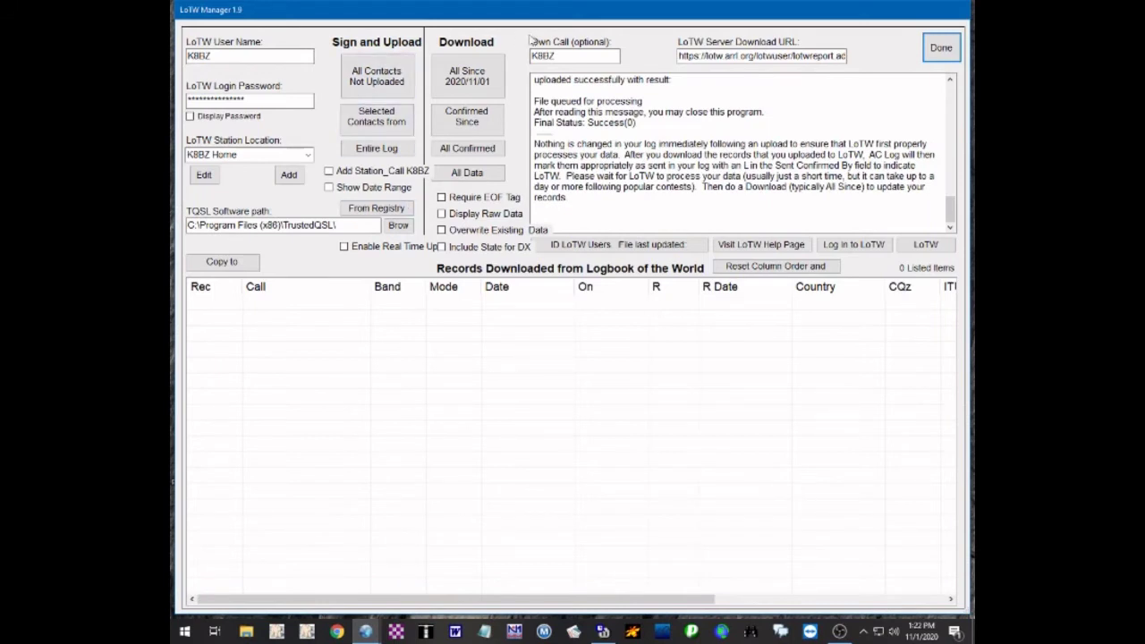
click(940, 48)
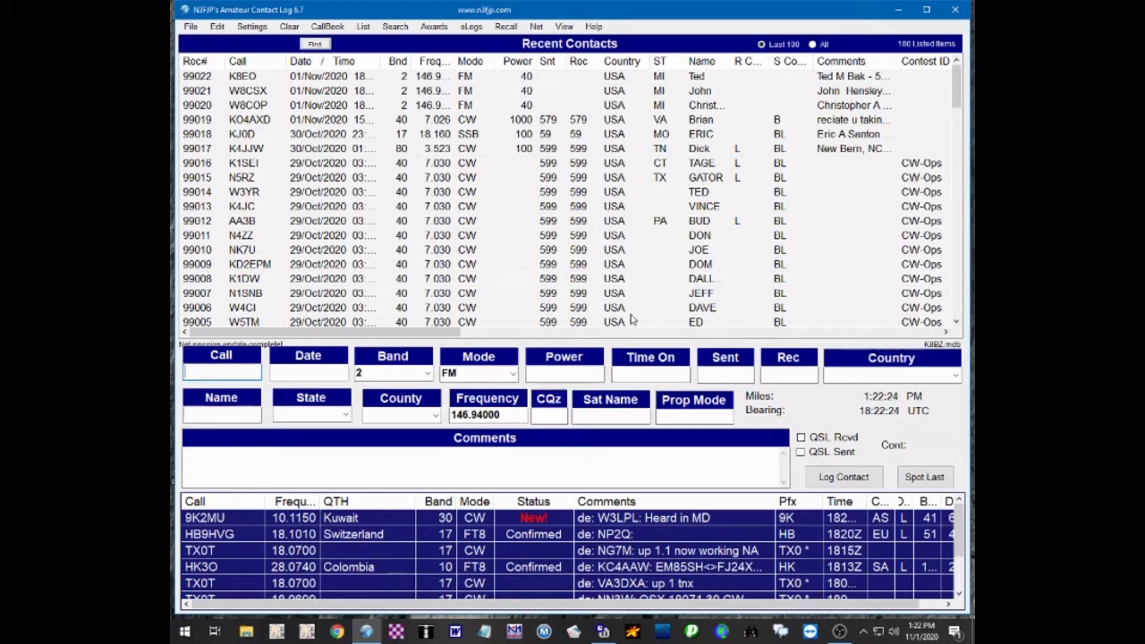
Step: Enter RPT as the new contact's propagation mode, and try to open the settings for the fields displayed on the main form
click(707, 414)
text(RPT)
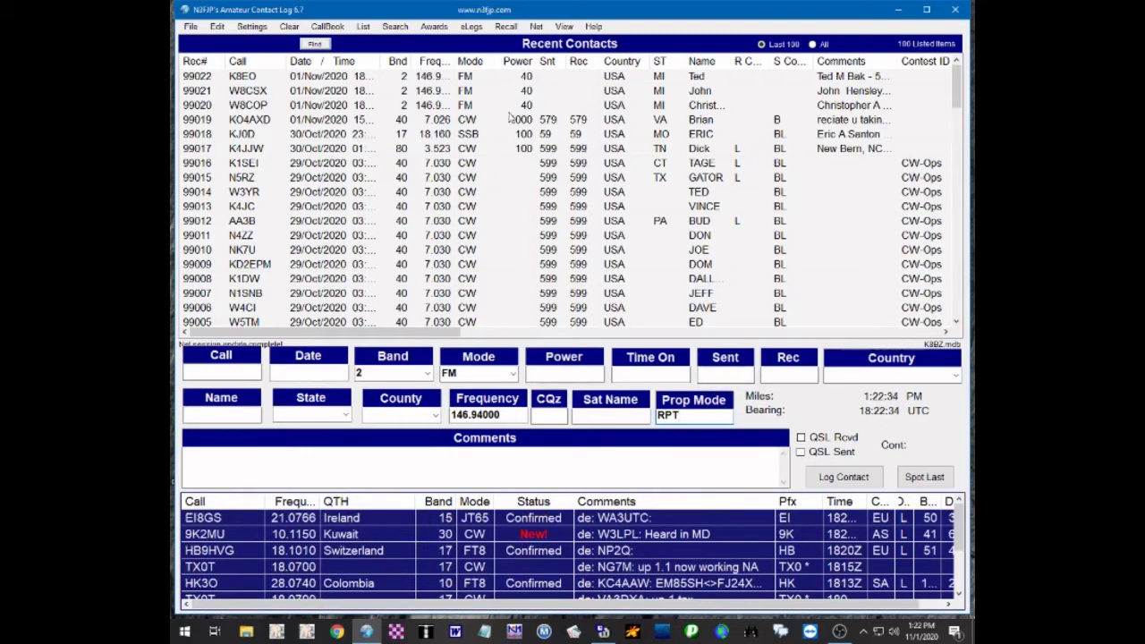
click(253, 26)
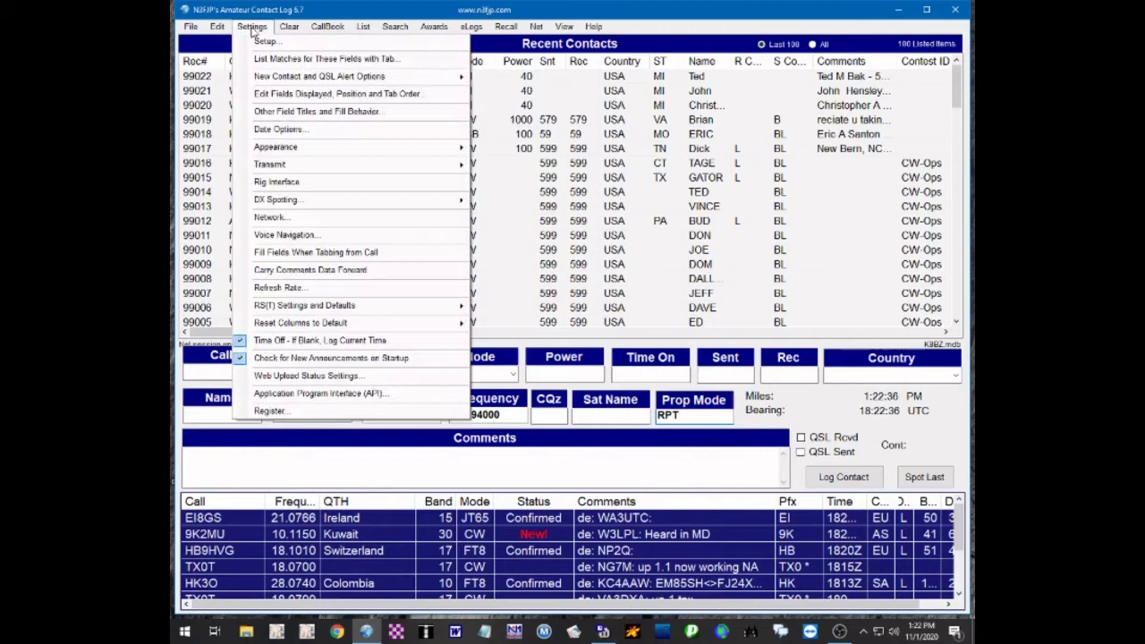
click(252, 97)
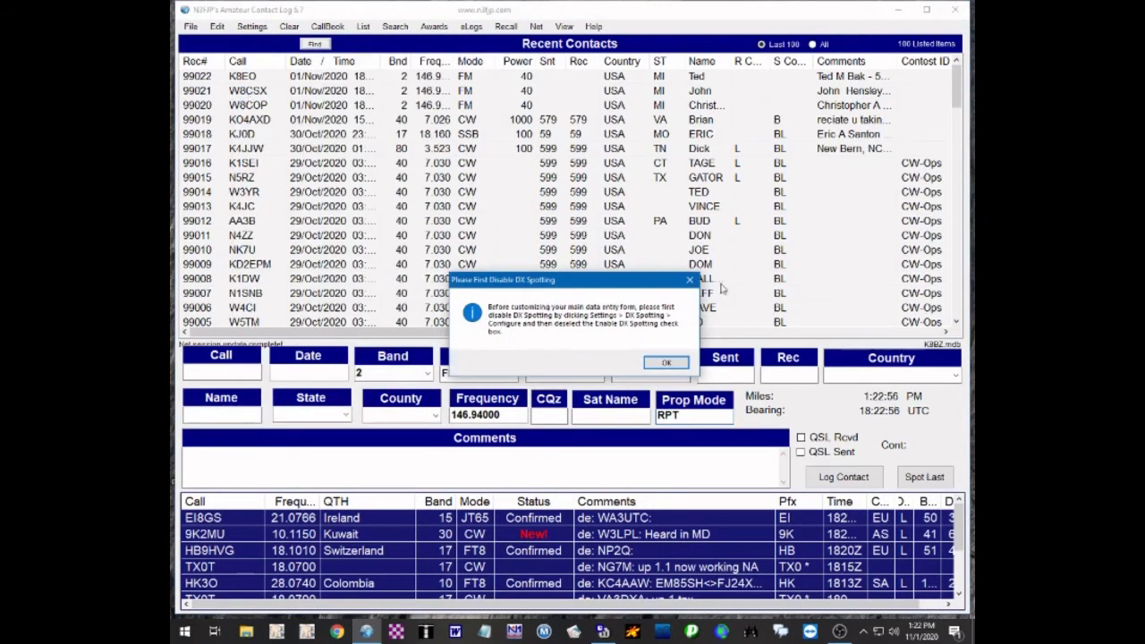
click(666, 363)
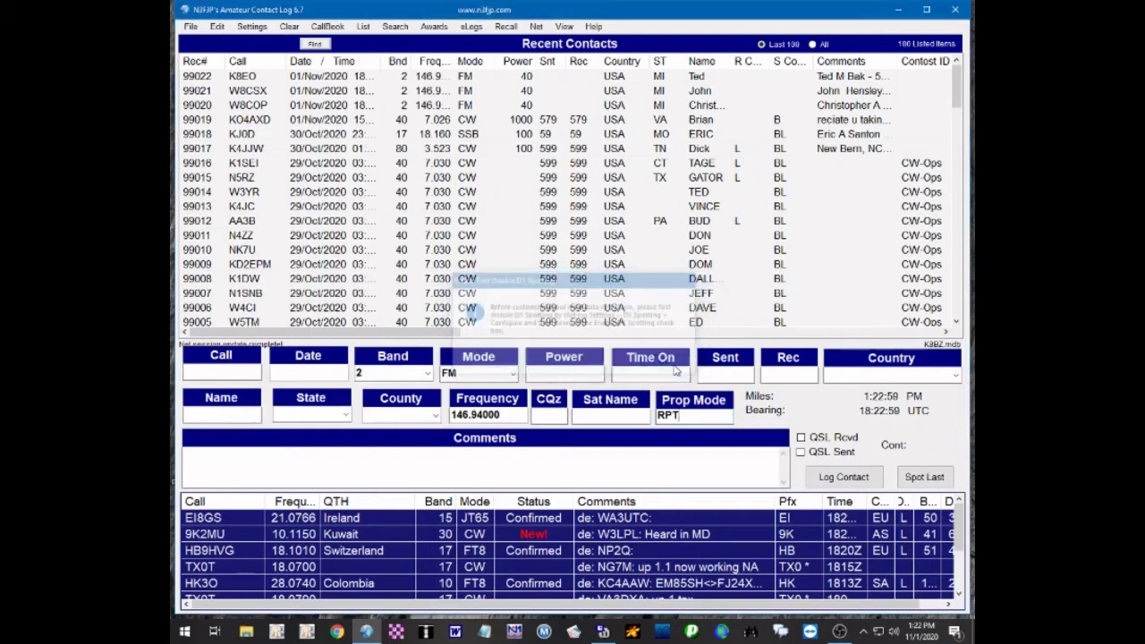
Step: Disable DX Spotting in its setup and close the setup window
click(253, 27)
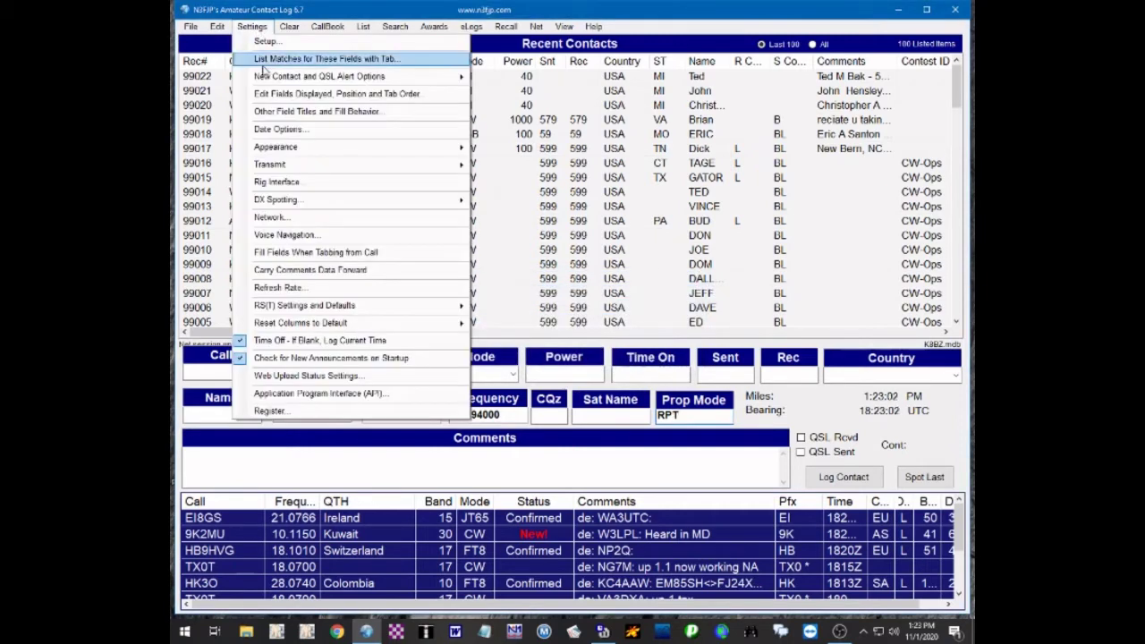
mouse_move(287, 204)
click(509, 201)
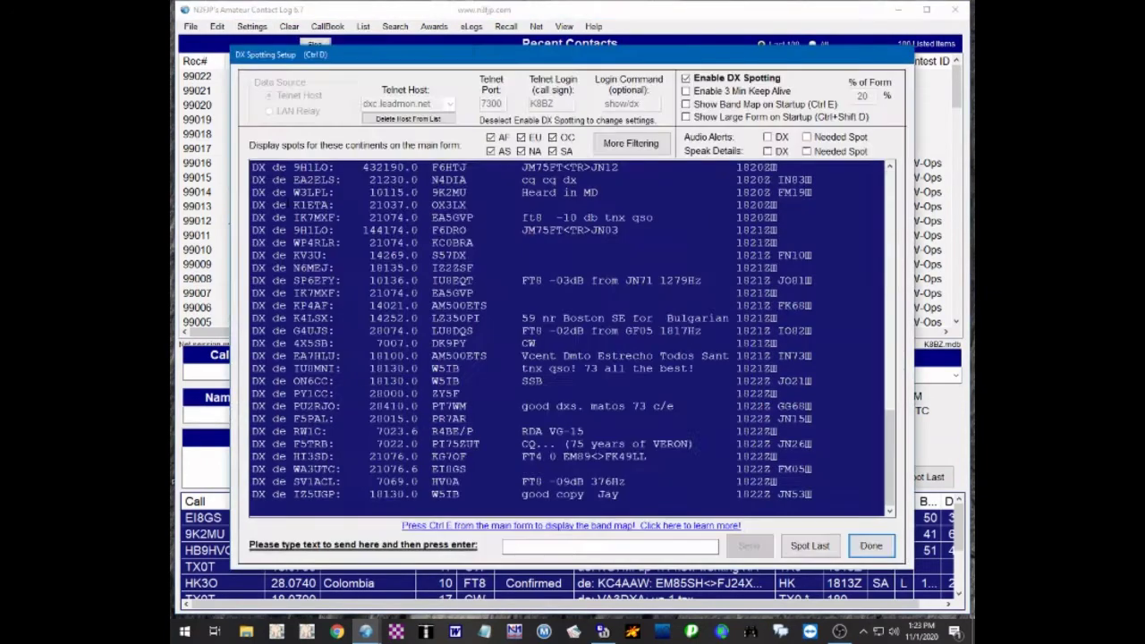
click(686, 79)
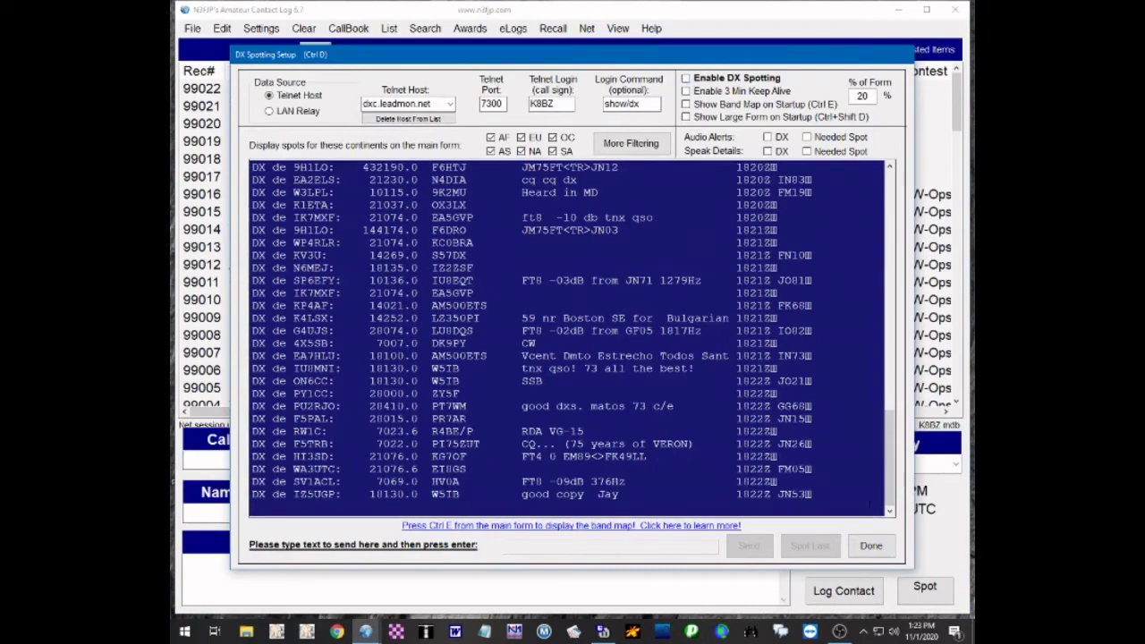
click(871, 547)
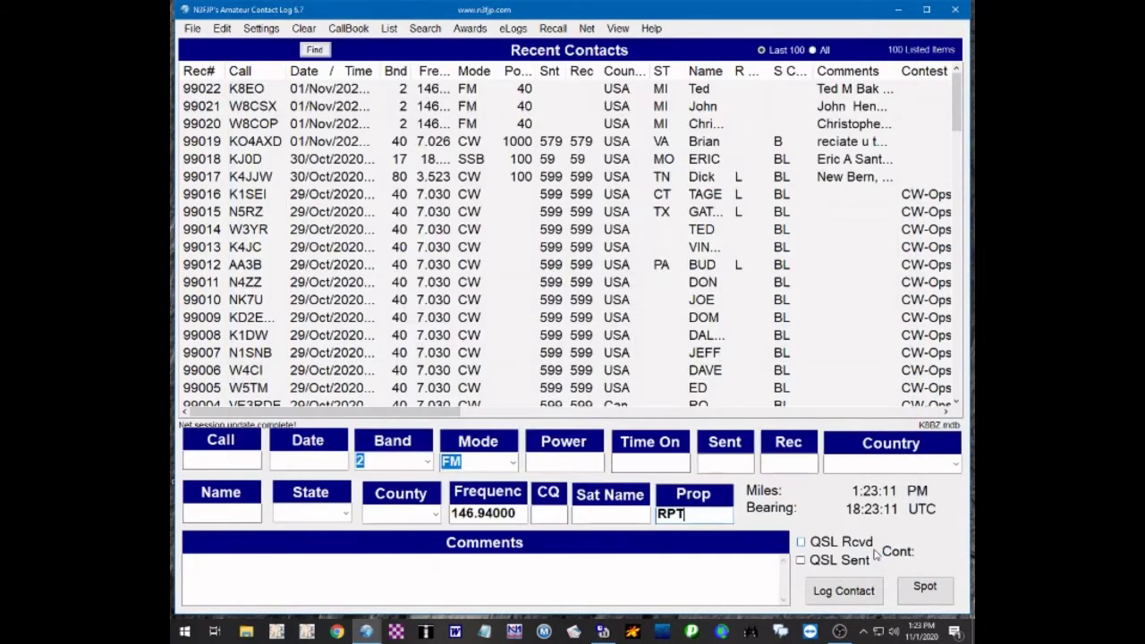
Step: Look through the list of main-form fields in the field display settings, and hide the Mode field from the main form
click(261, 29)
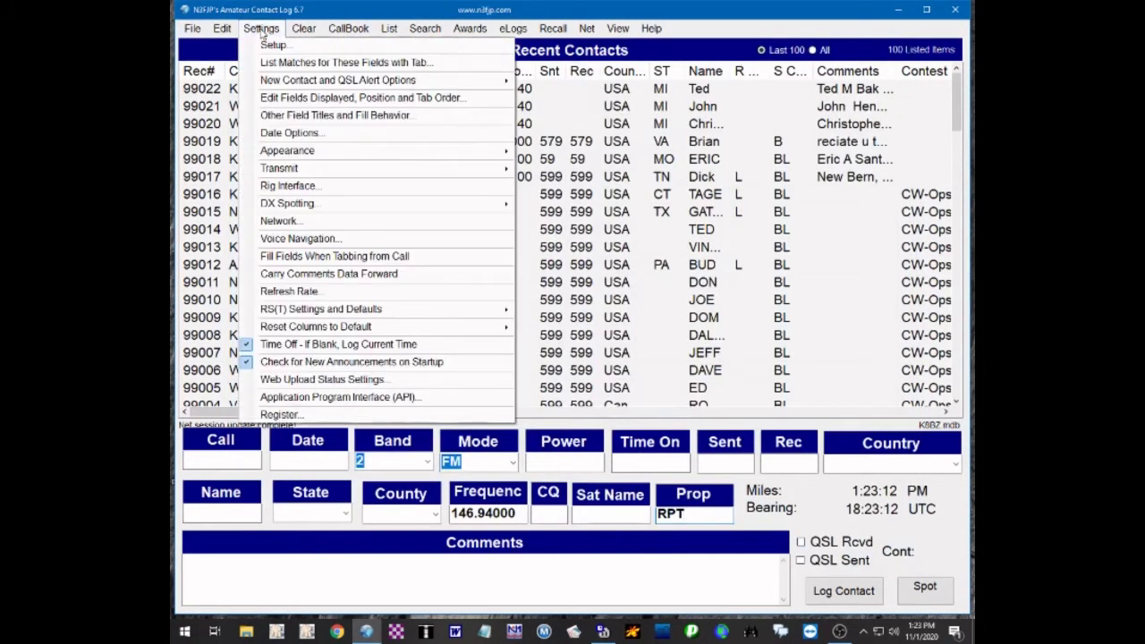
click(306, 99)
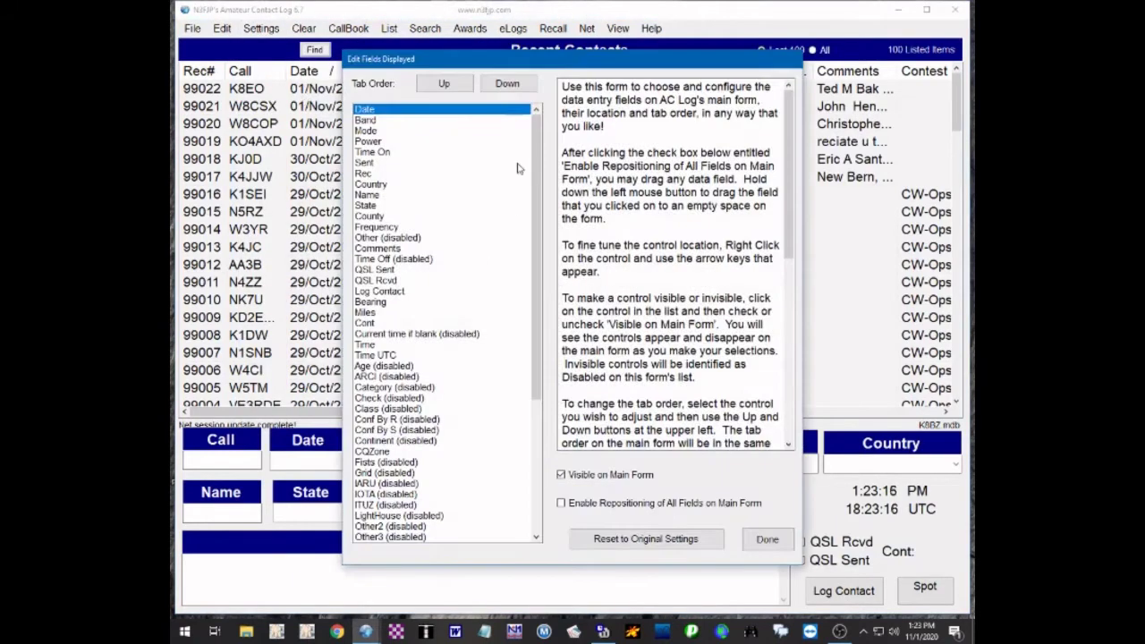
drag(537, 140, 540, 88)
drag(792, 105, 804, 64)
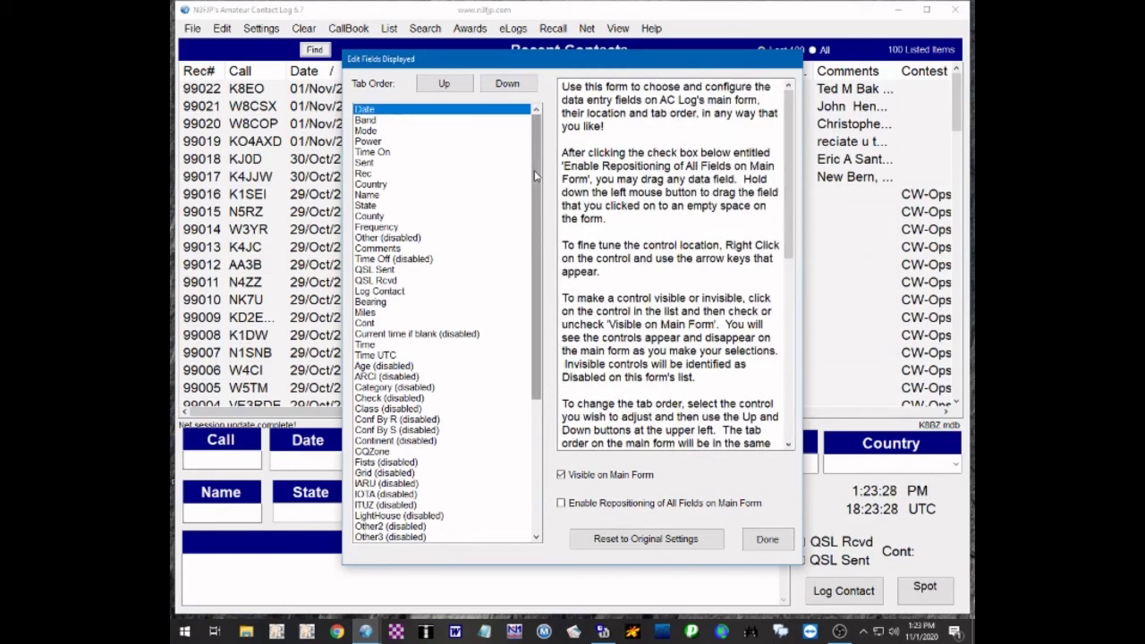
scroll(535, 176, down, 6)
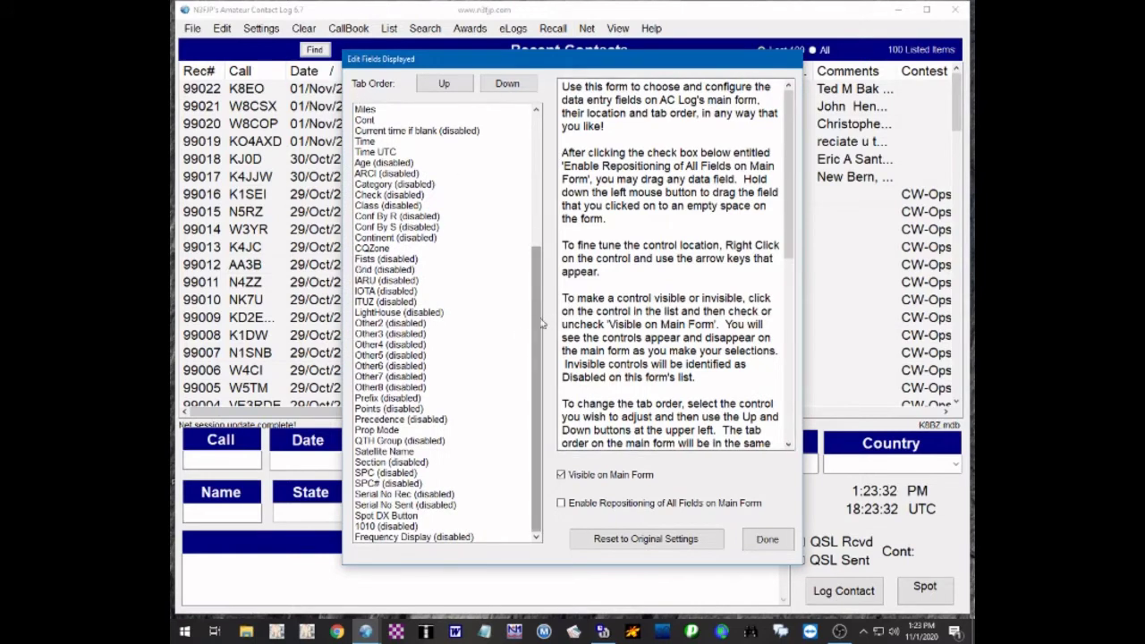
scroll(548, 327, up, 6)
click(367, 132)
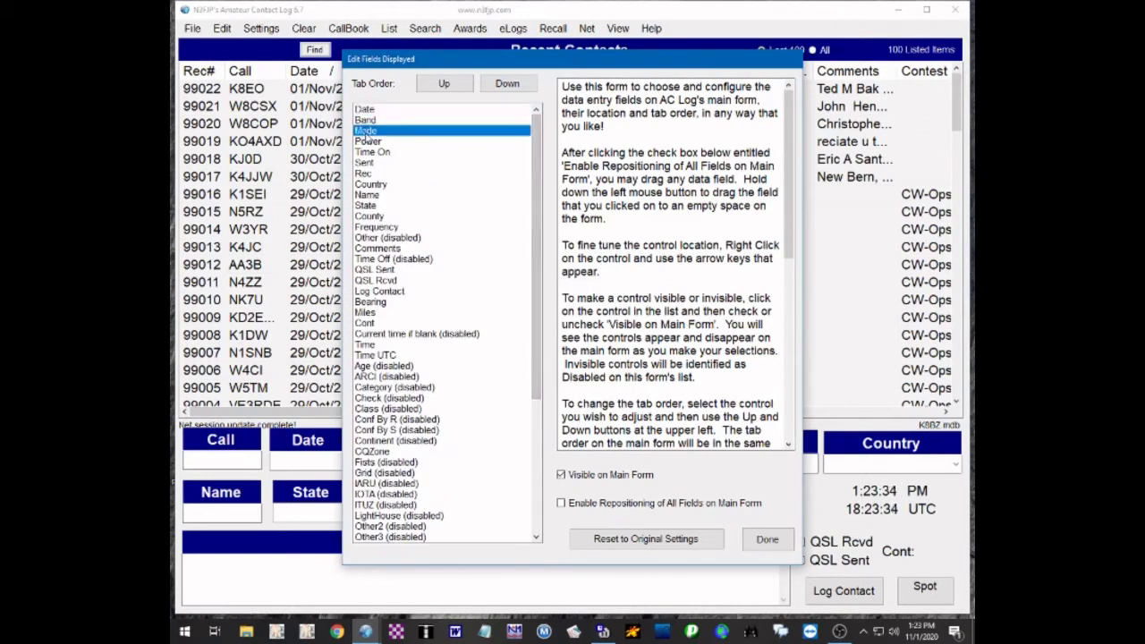
click(562, 476)
click(768, 541)
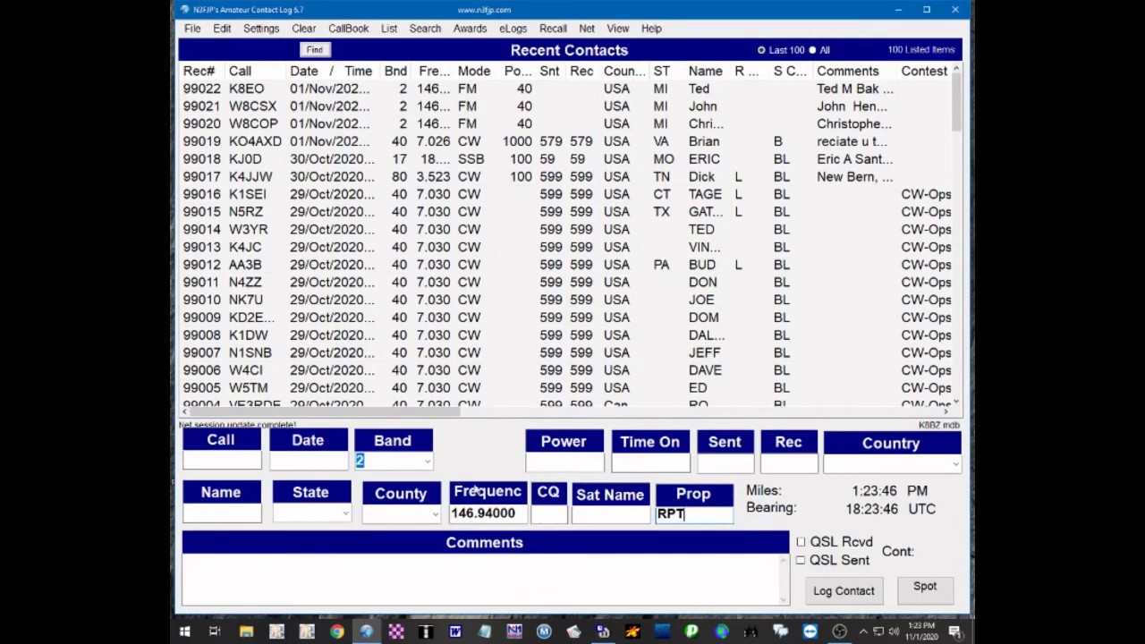
Step: Make the Mode field visible on the main form again
click(263, 30)
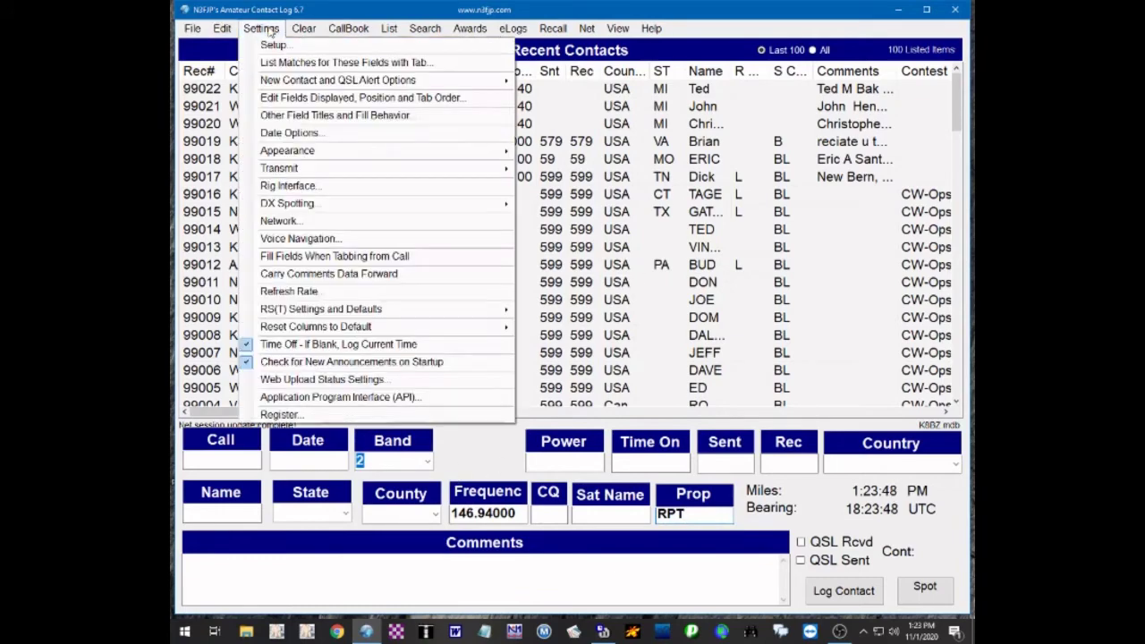
click(293, 98)
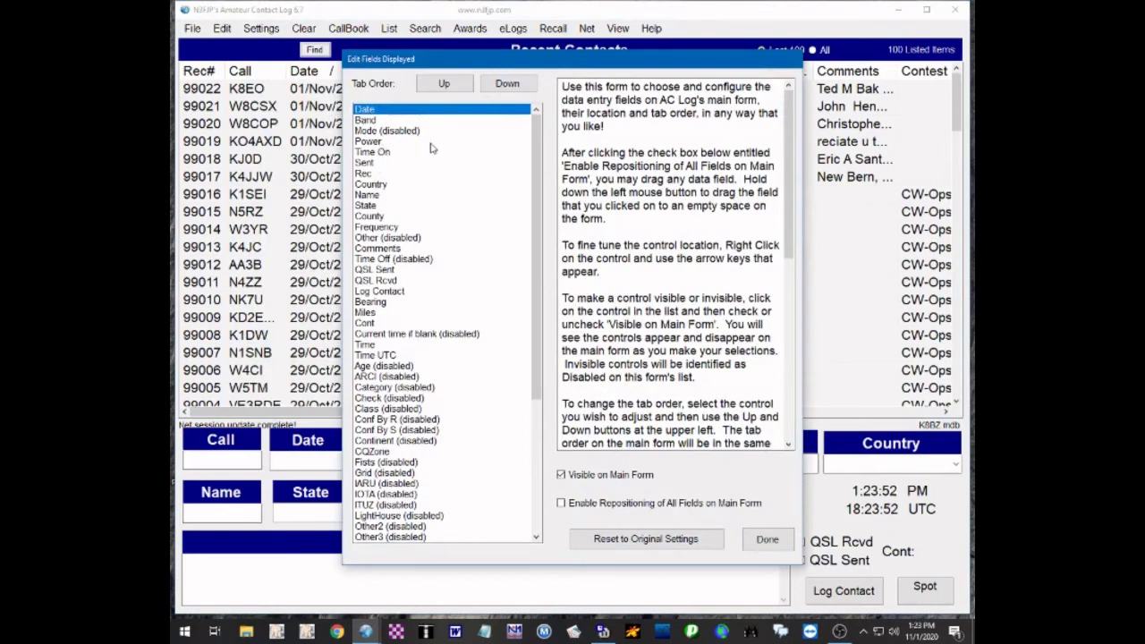
click(378, 134)
click(559, 475)
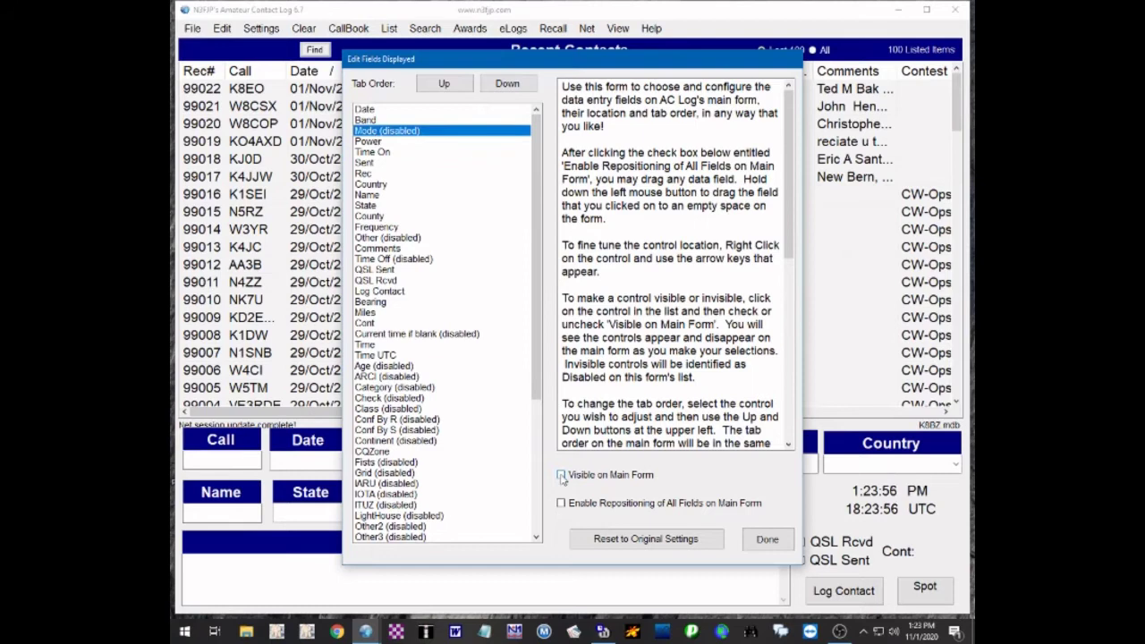
click(768, 539)
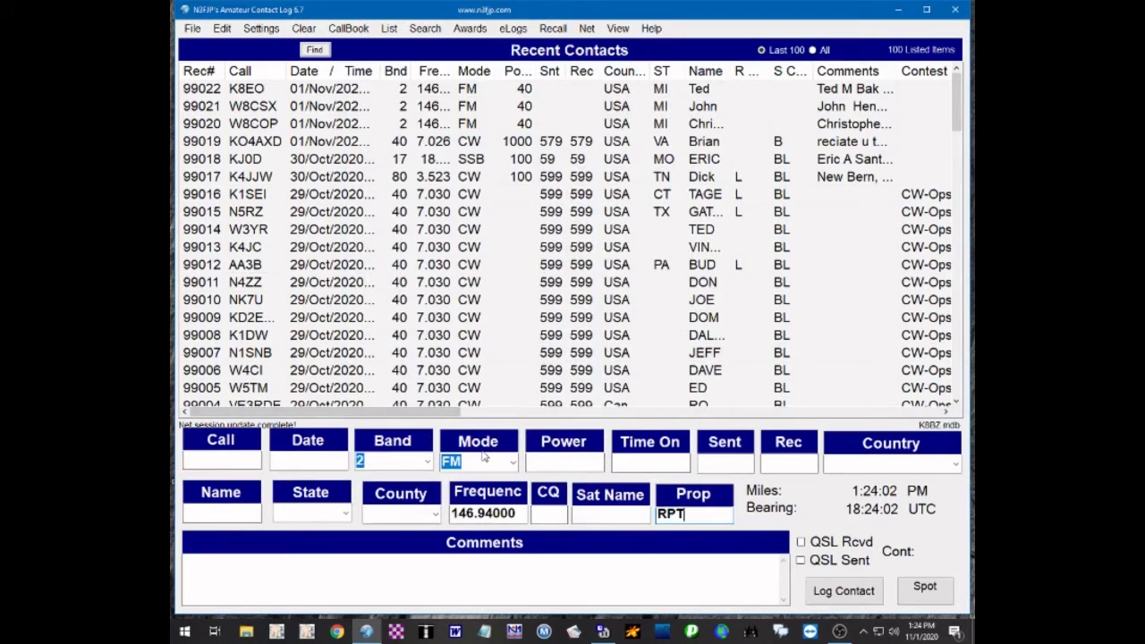
Step: Check the Prop Mode field's visibility setting for the main form, and close the field display settings
click(261, 29)
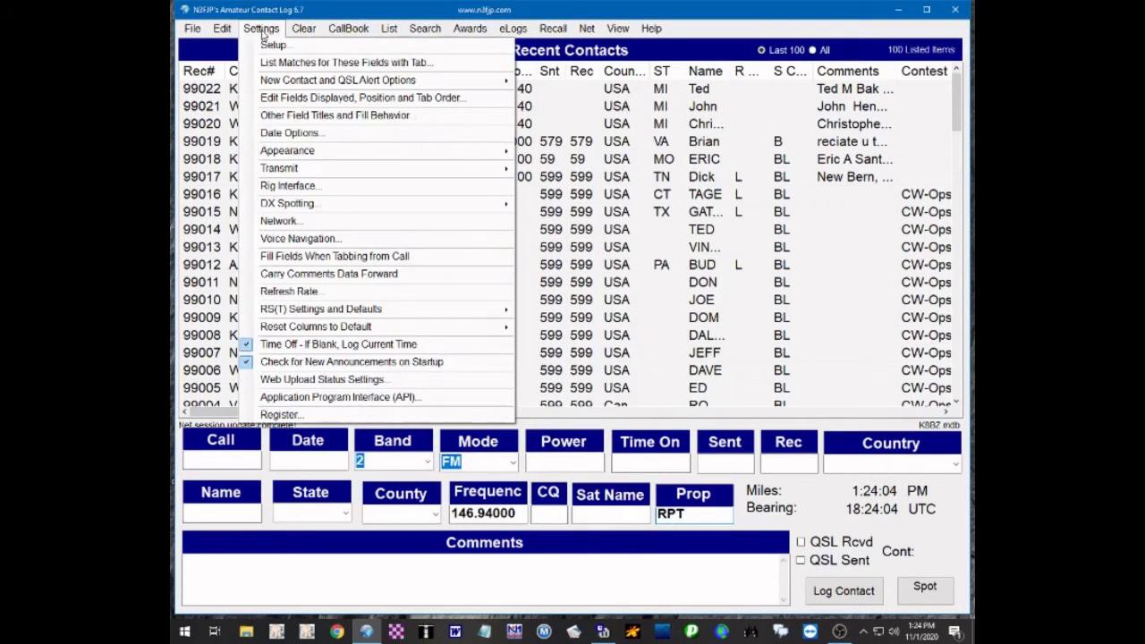
click(261, 28)
click(222, 28)
mouse_move(271, 30)
click(315, 100)
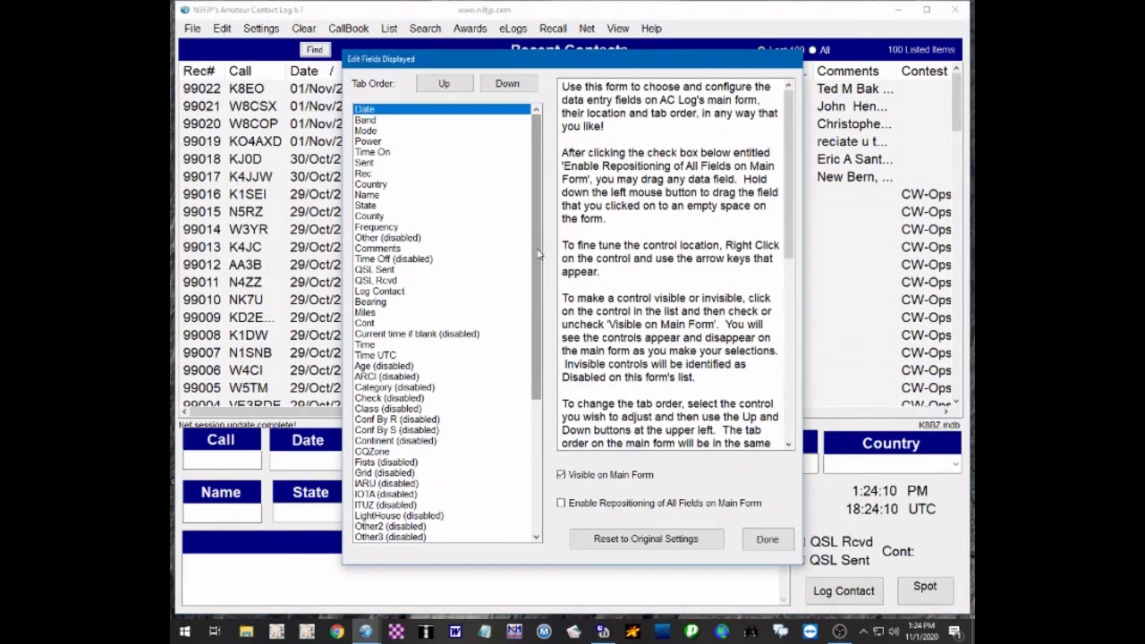
drag(540, 254, 533, 419)
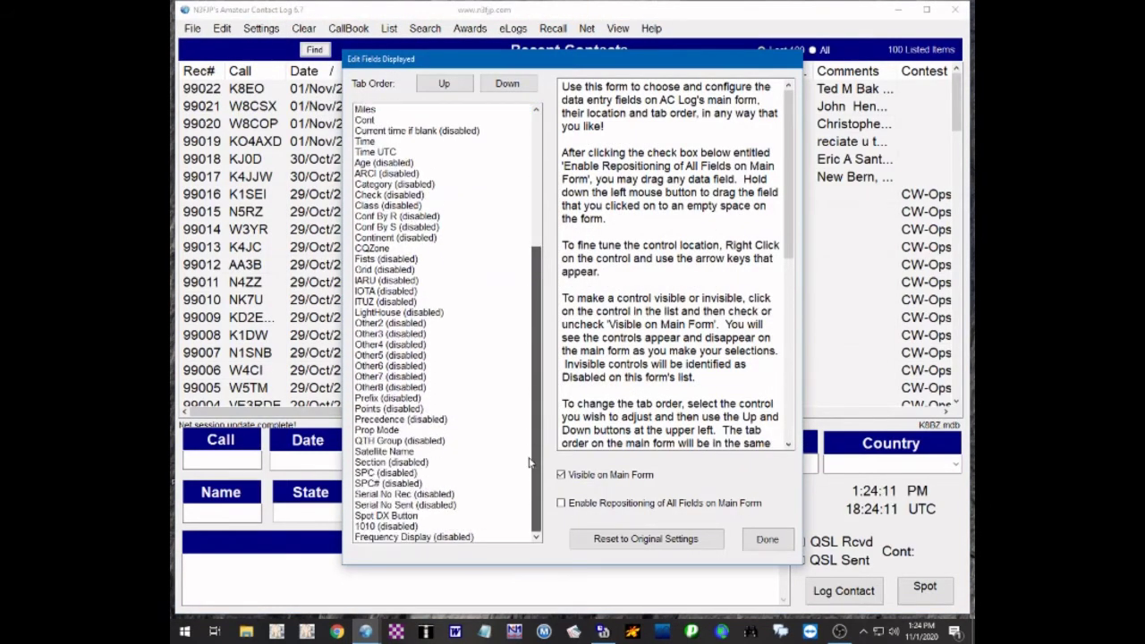
click(388, 432)
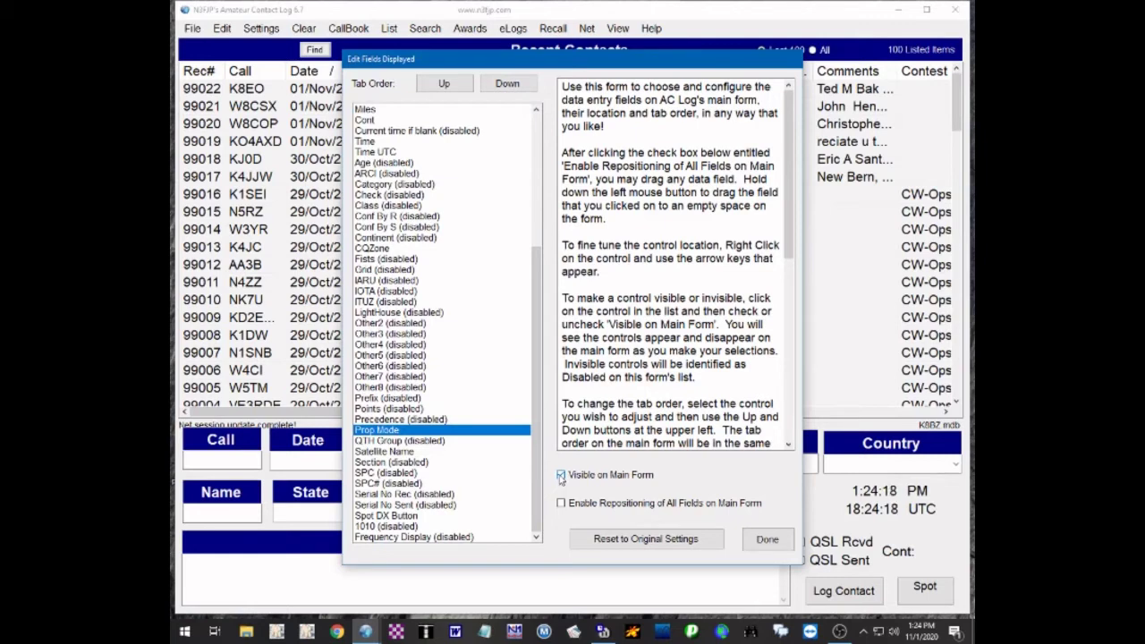
click(769, 541)
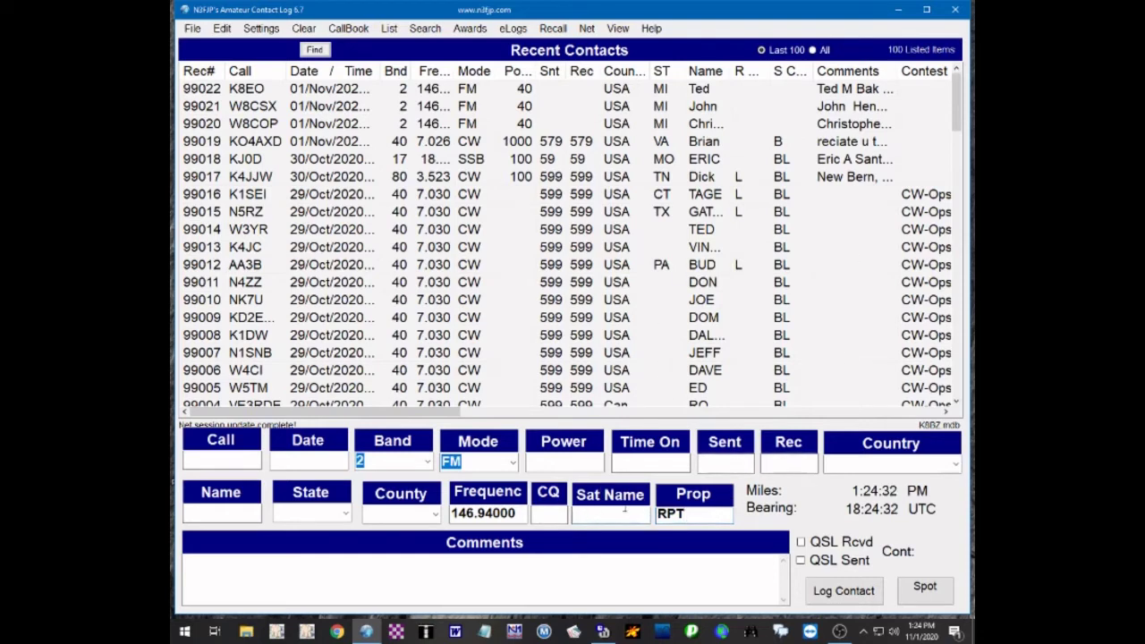
Step: Enter ARISS as the satellite name in the new contact entry, replacing ISS
click(609, 514)
text(ISS)
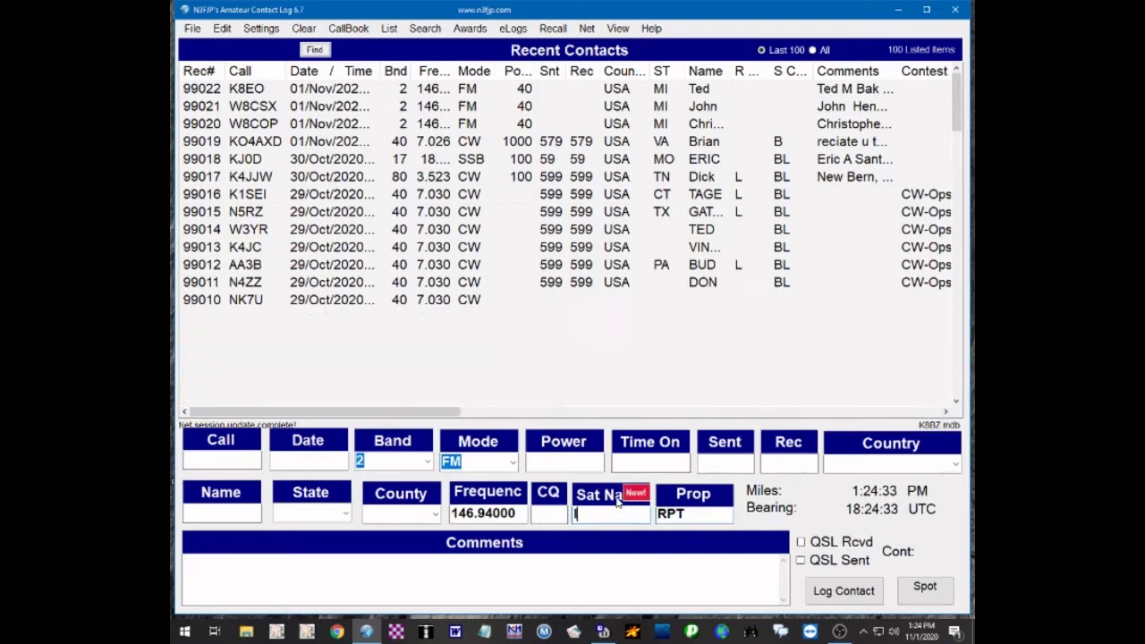
key(BackSpace)
key(BackSpace)
key(BackSpace)
text(ARISS)
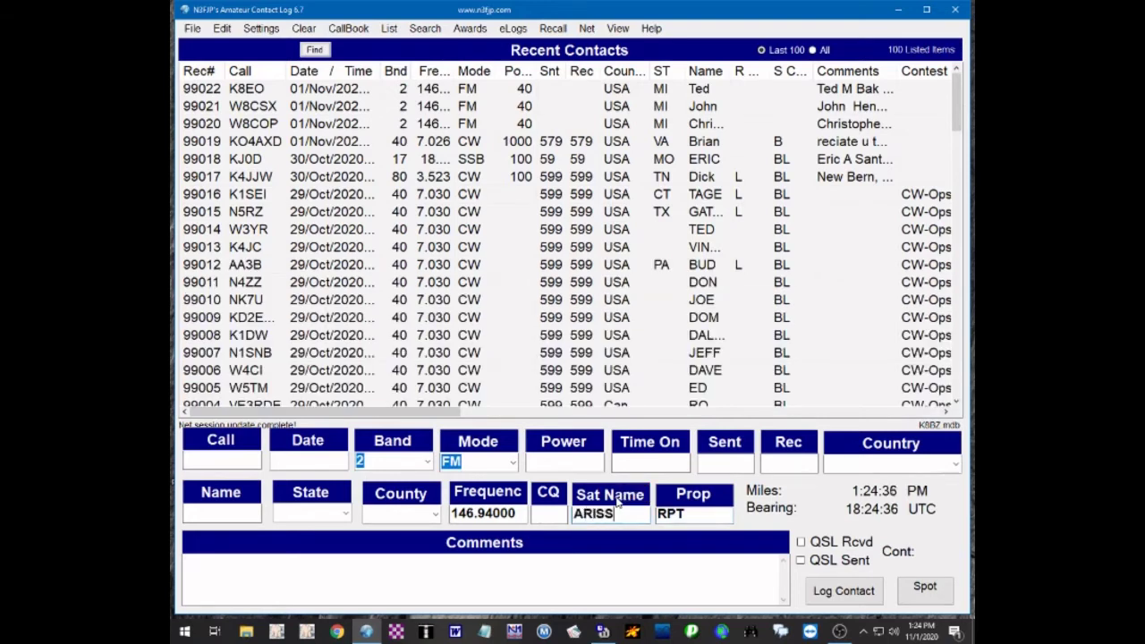
key(Tab)
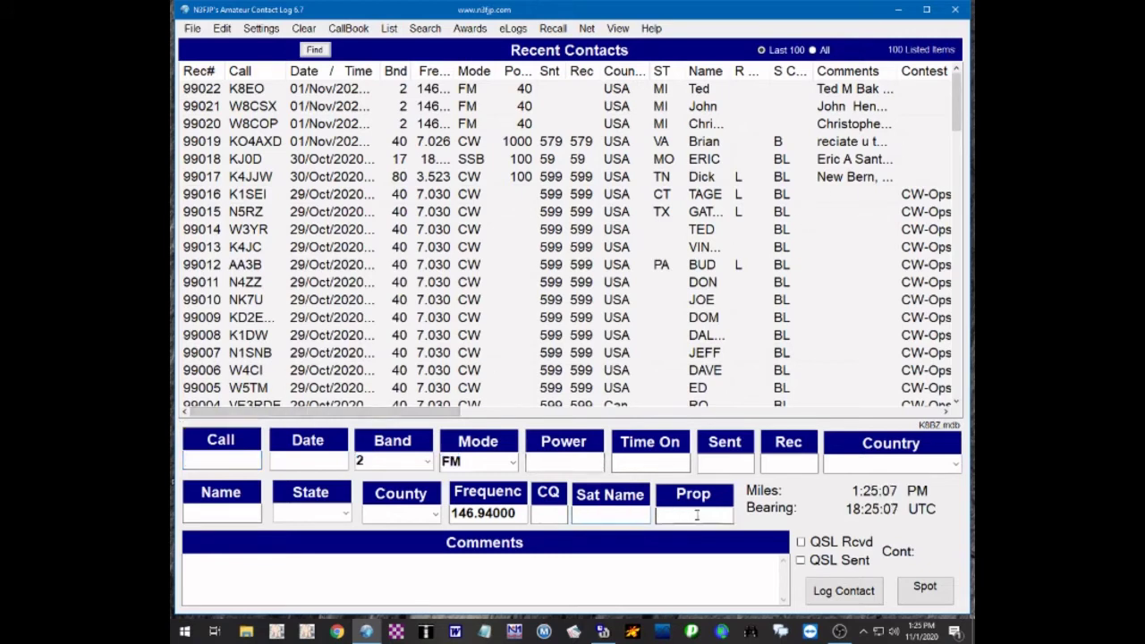
Step: Set the new contact entry's propagation mode to RPT
click(695, 513)
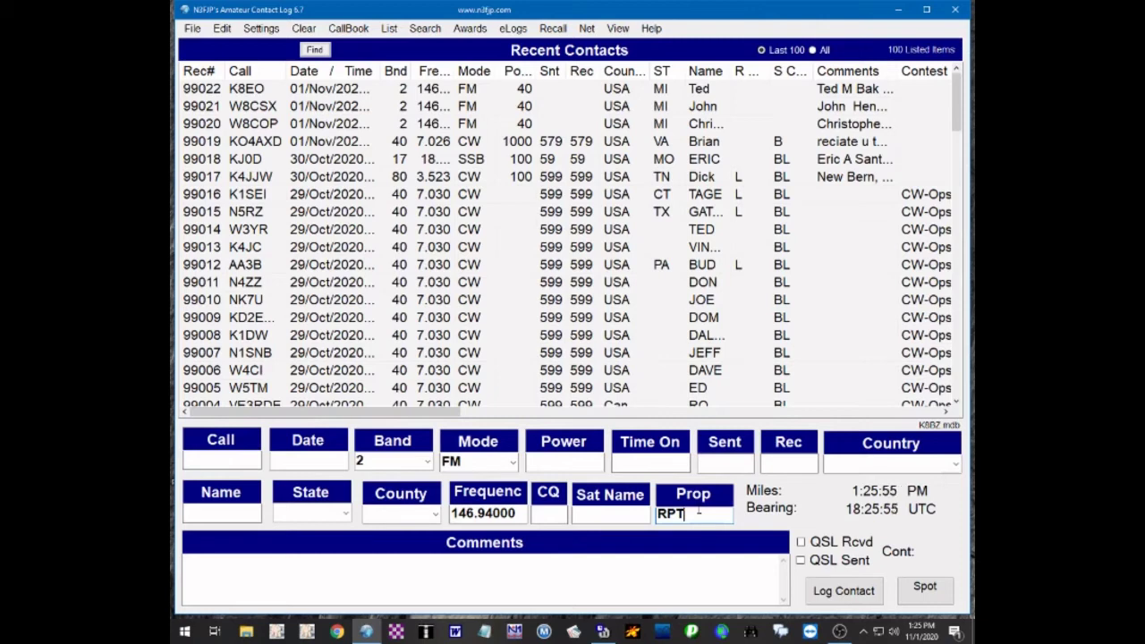
double_click(703, 510)
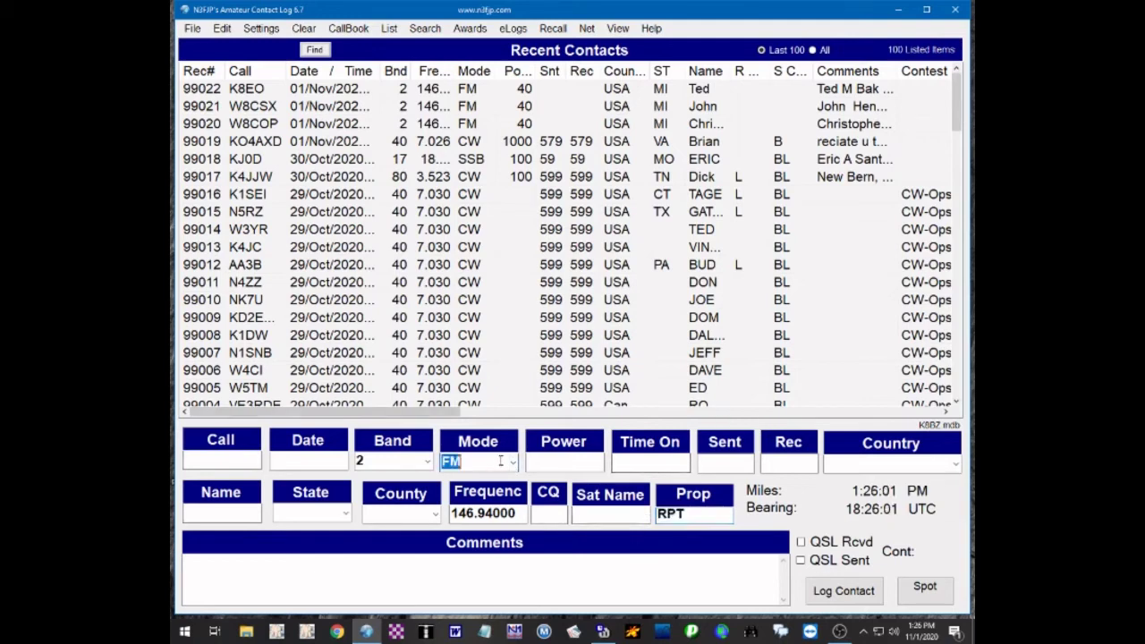
Step: Delete the three newest contacts, records 99020 to 99022, and resequence the record numbers with 99019 as the highest one kept
key(alt+w)
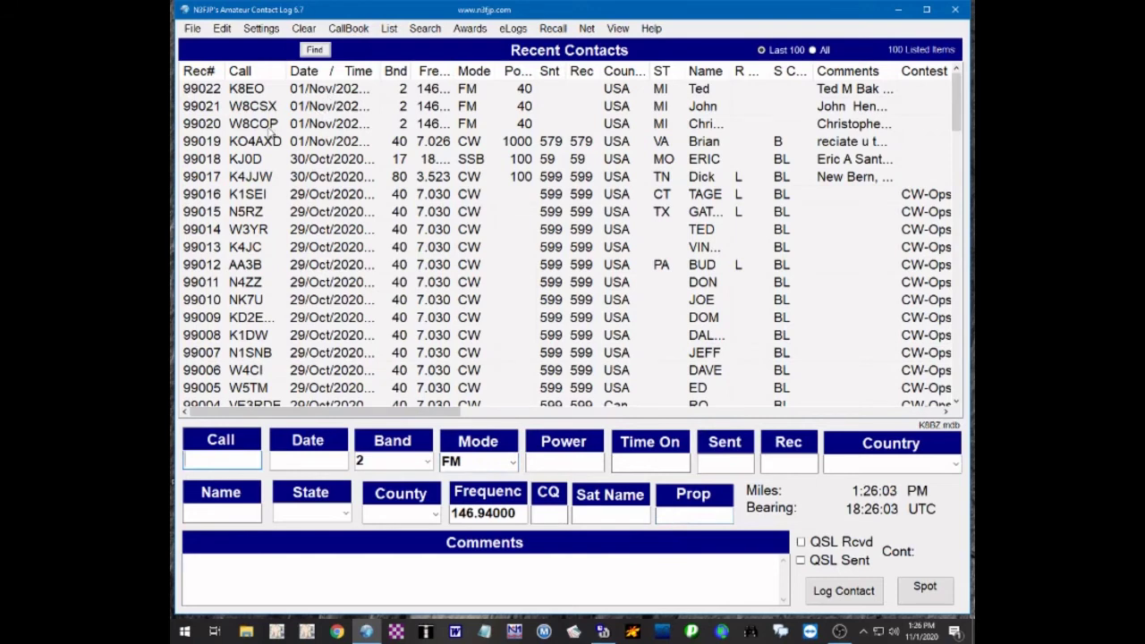
shift+click(270, 125)
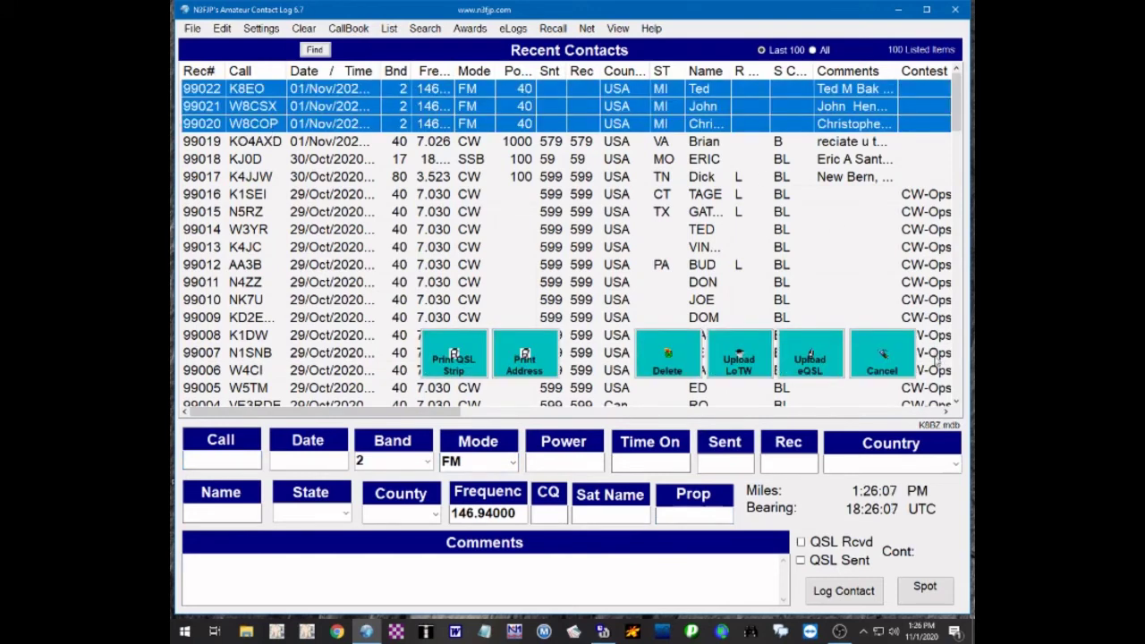
click(668, 367)
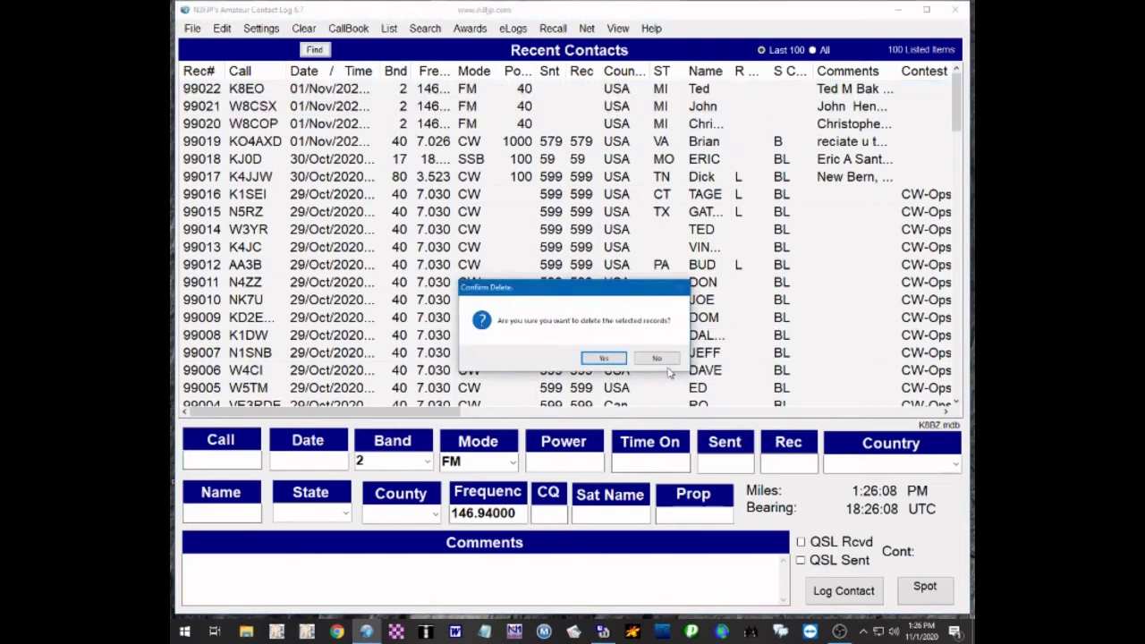
click(604, 359)
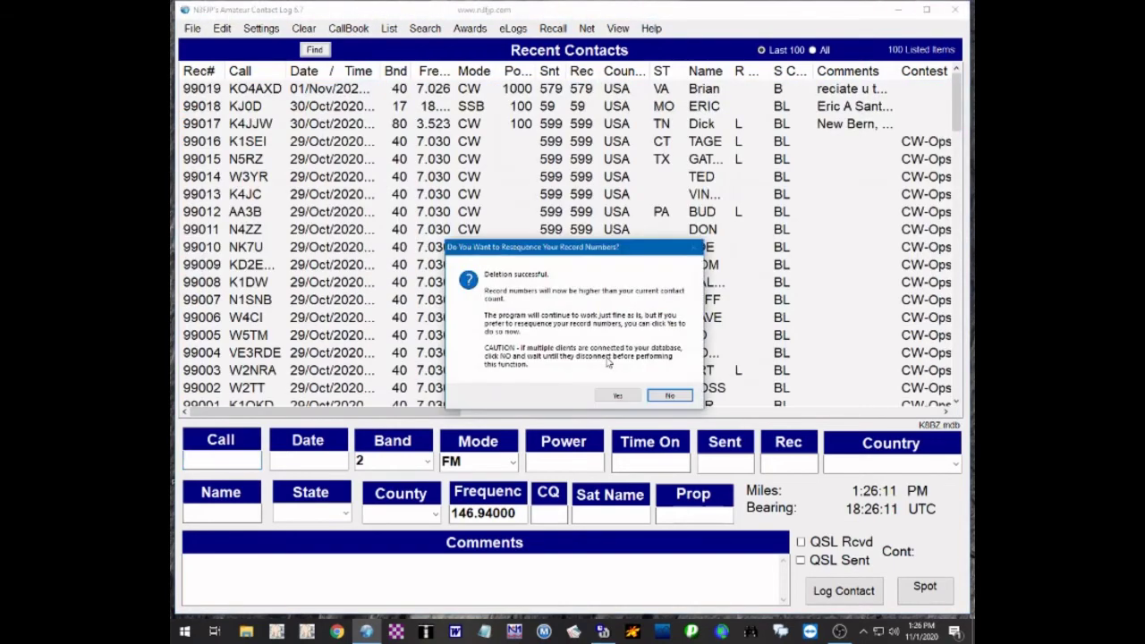
click(623, 396)
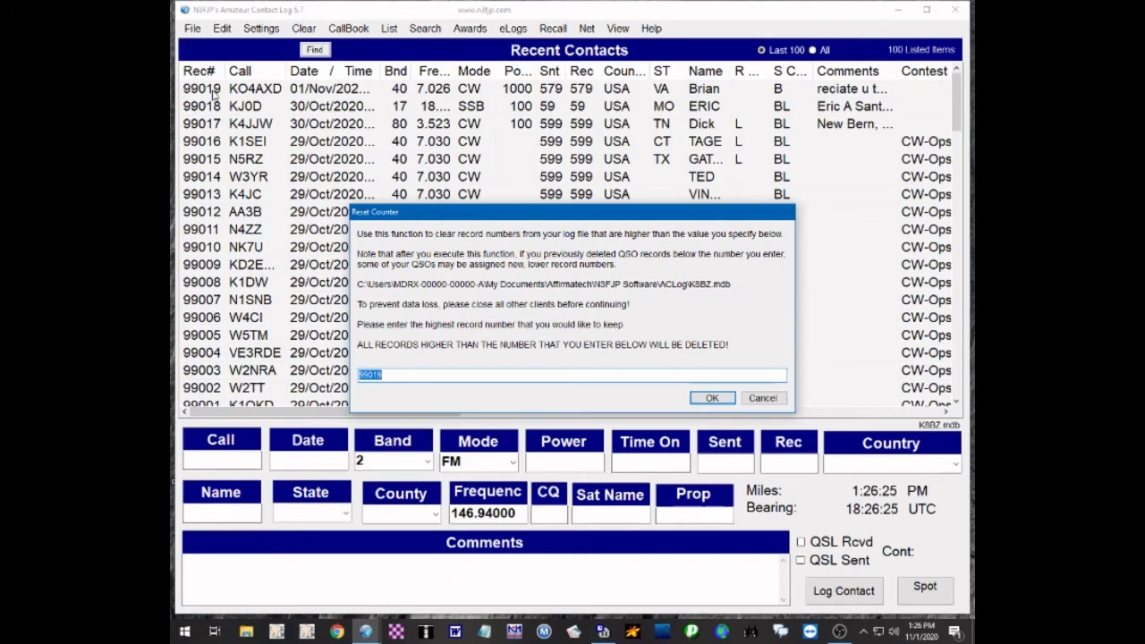
click(717, 399)
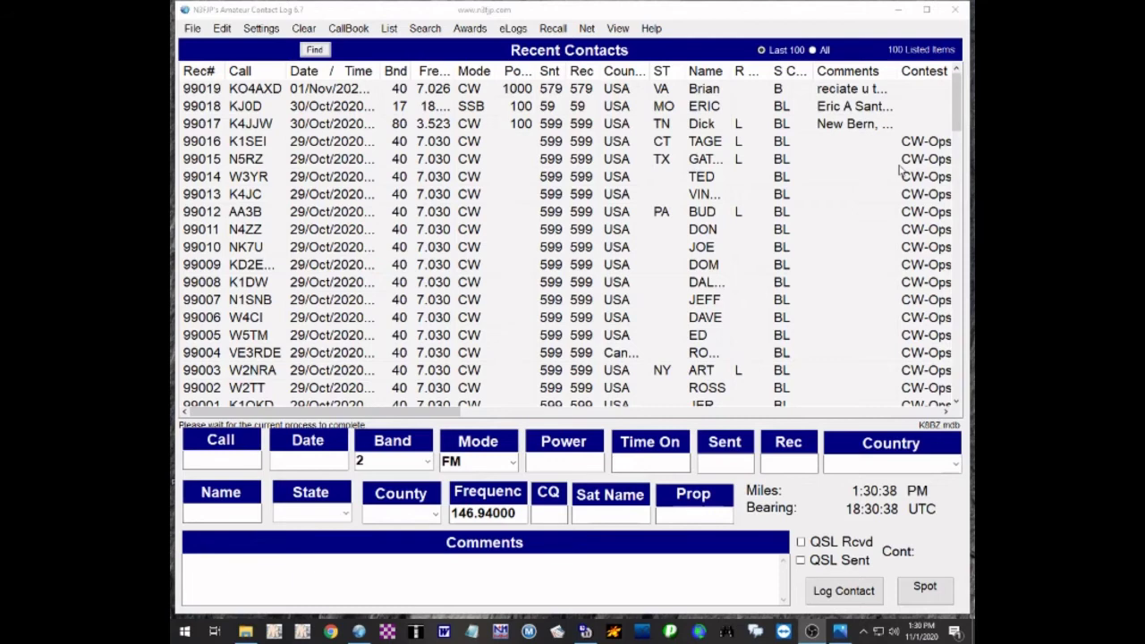
Step: Set the new contact entry's mode to C4FM as an example, and return it to FM
click(515, 464)
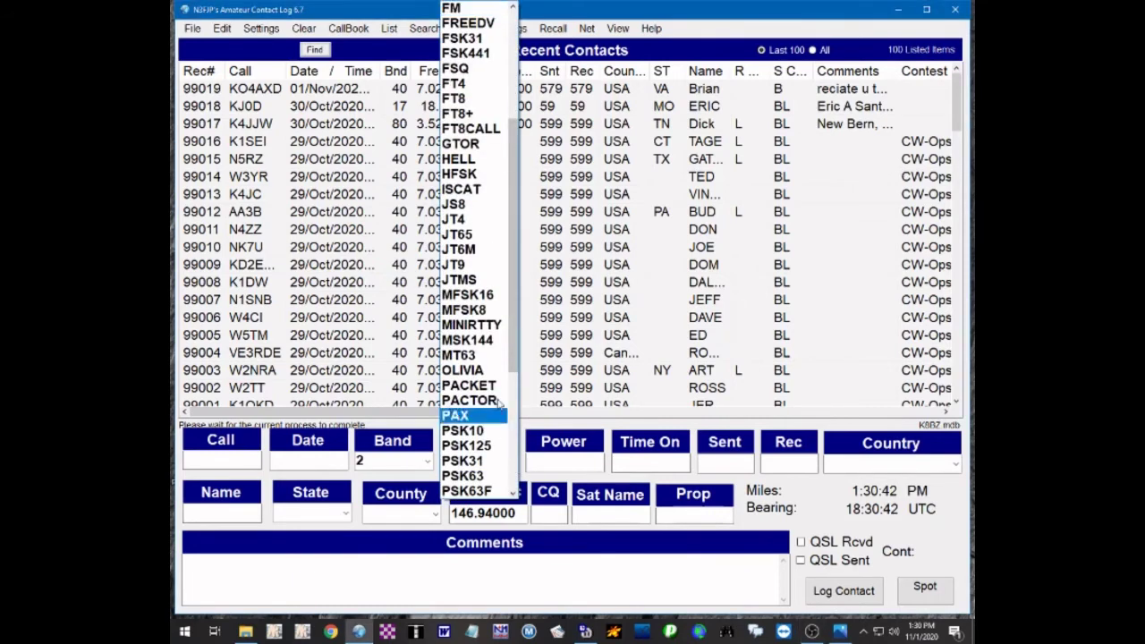
scroll(484, 179, up, 7)
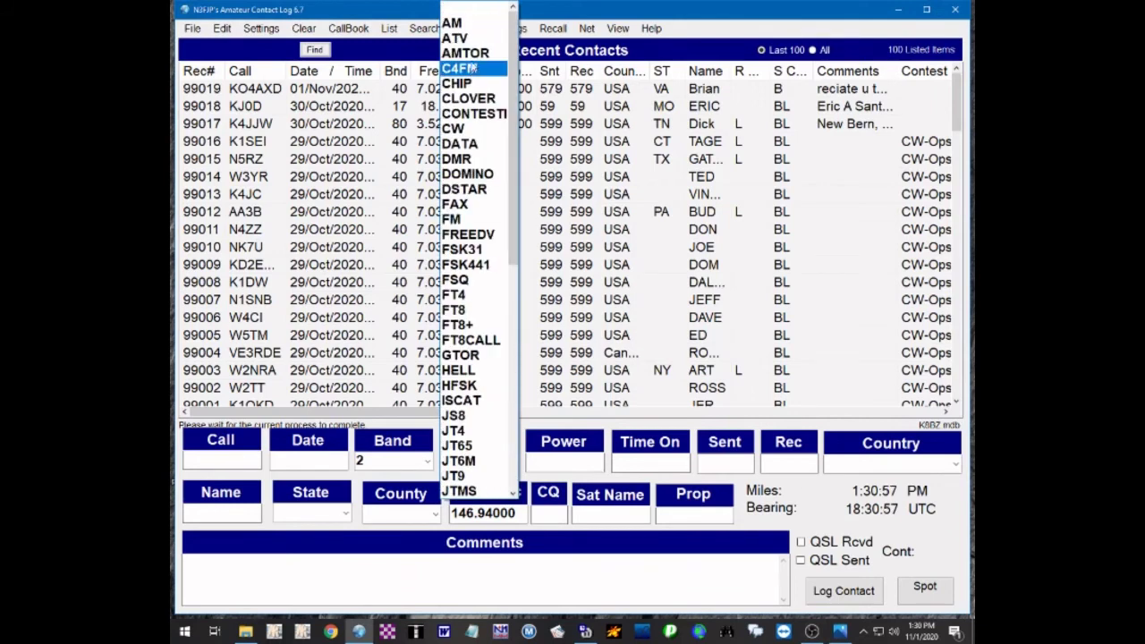
click(467, 69)
text(FM)
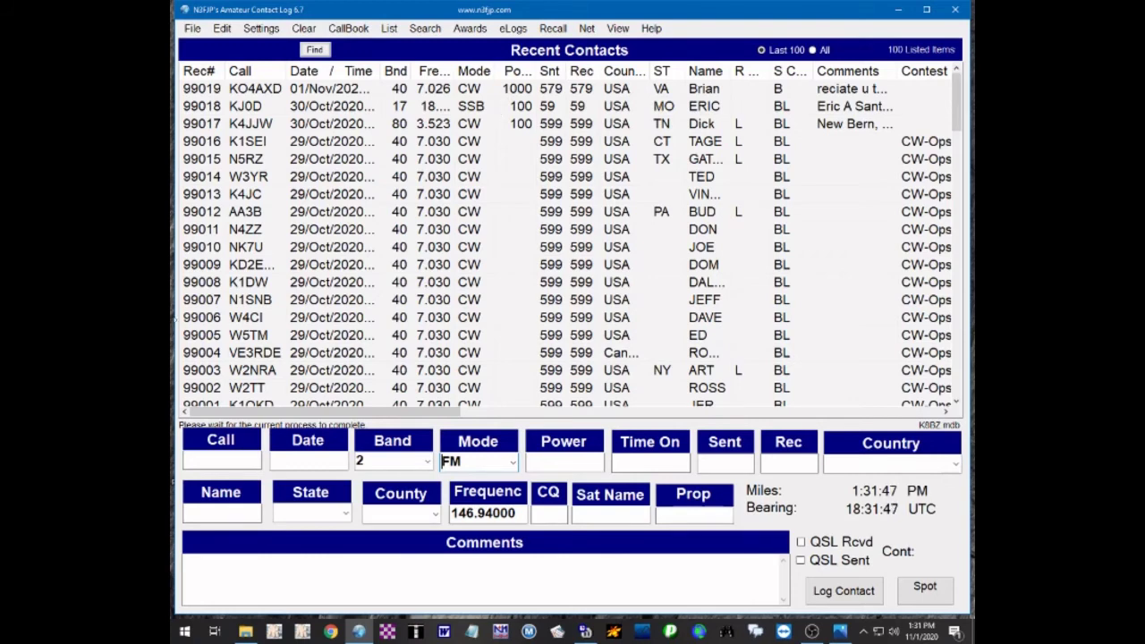
click(700, 516)
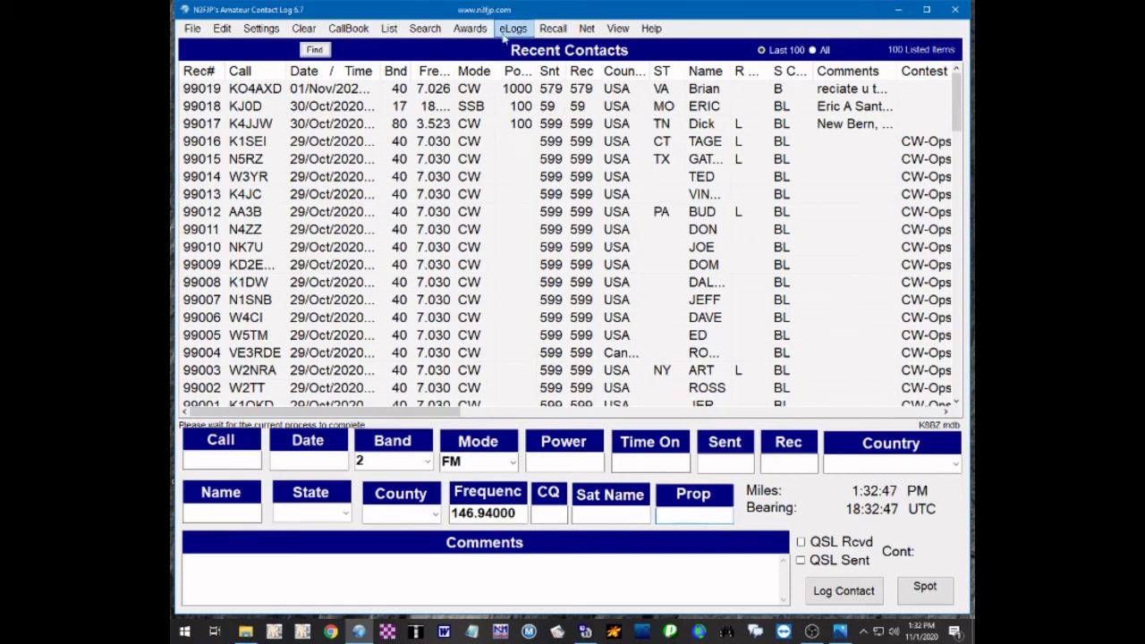
Step: Enable DX spotting in the DX spotting setup, and return to the comments of the new contact entry
click(261, 30)
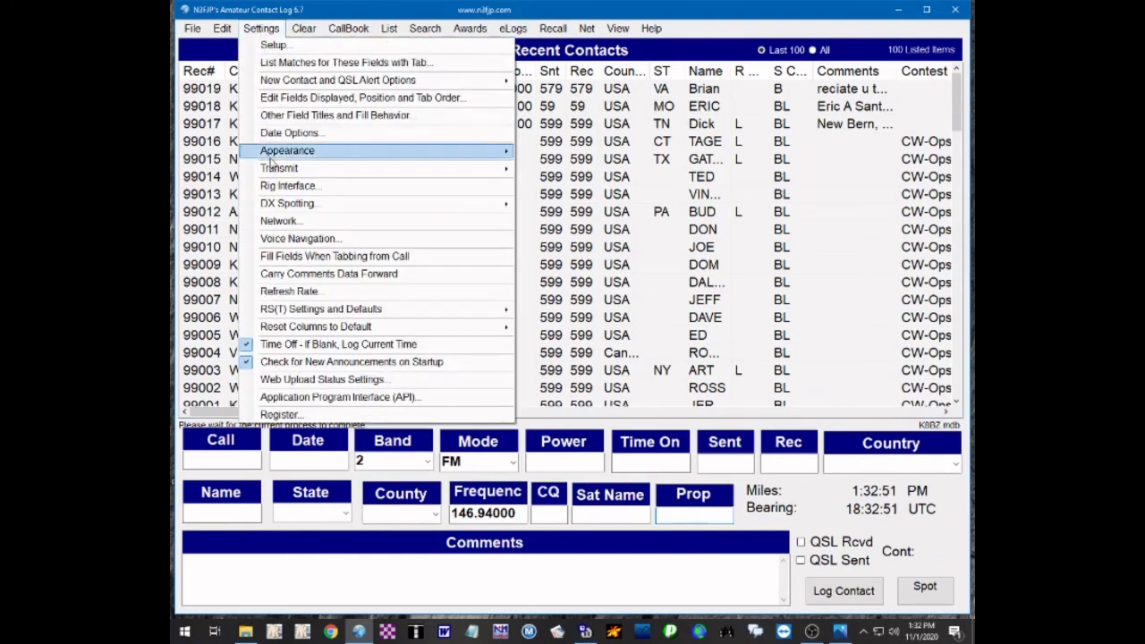
mouse_move(286, 209)
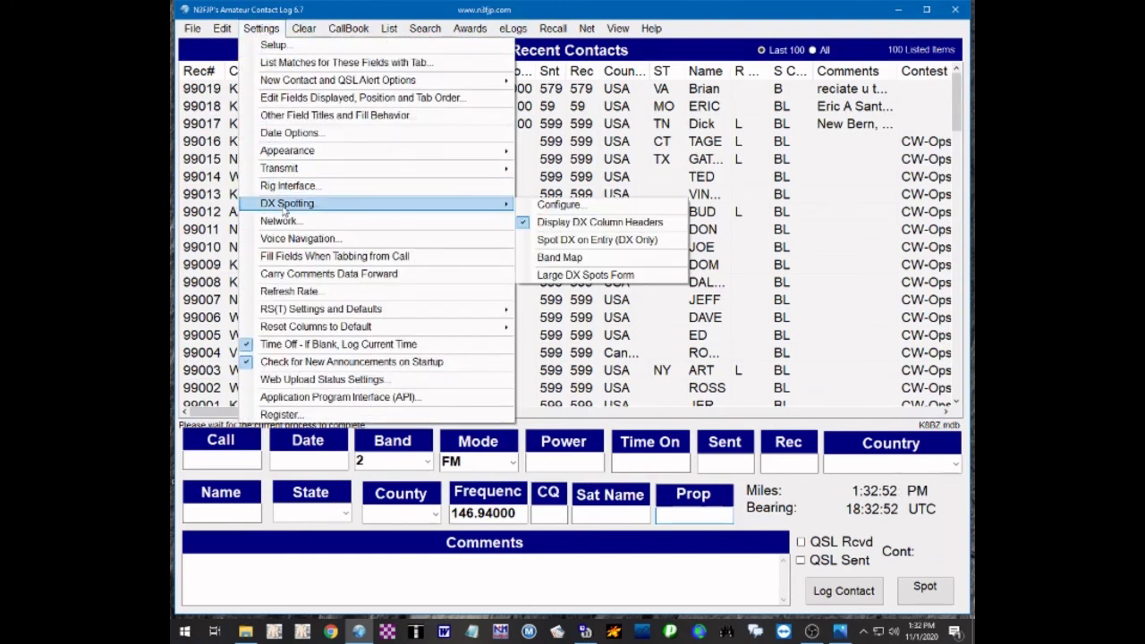
click(577, 206)
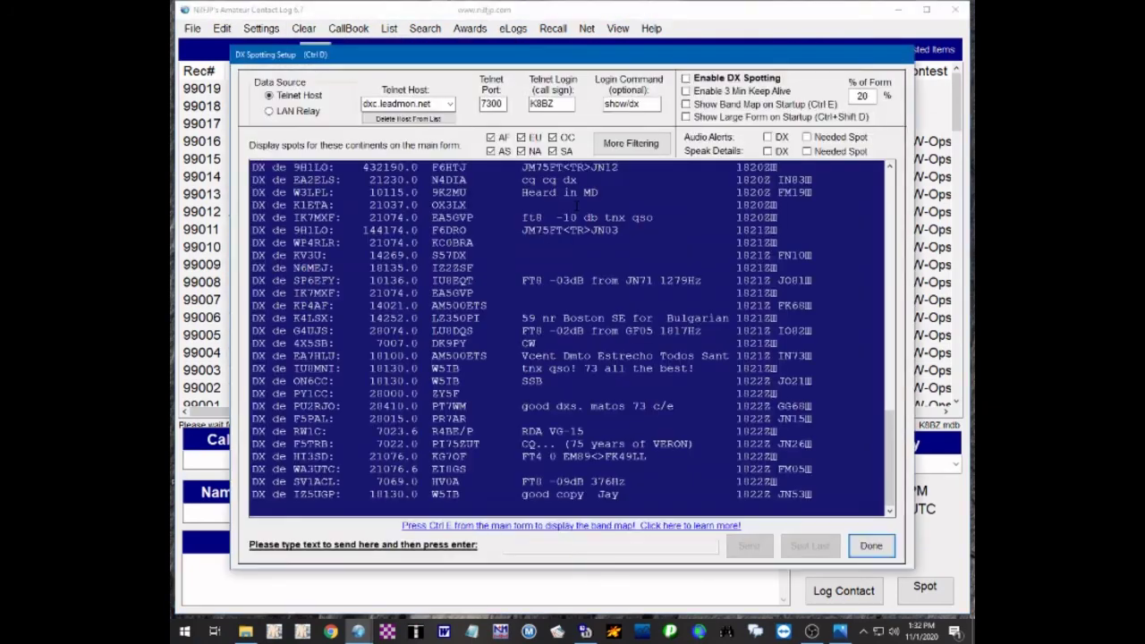
click(686, 79)
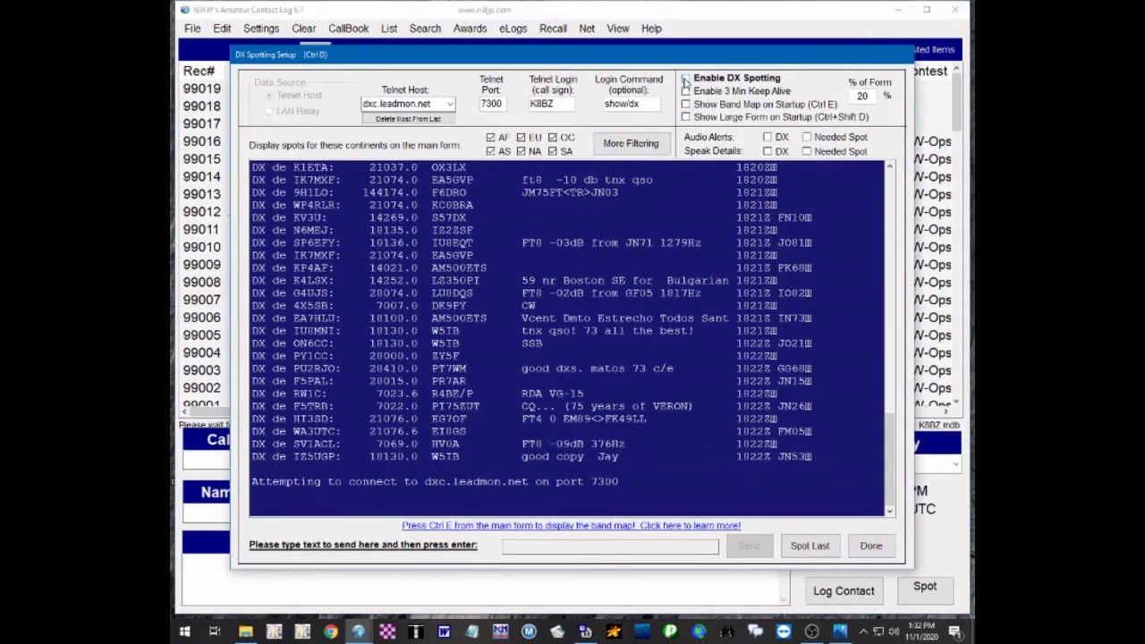
click(882, 549)
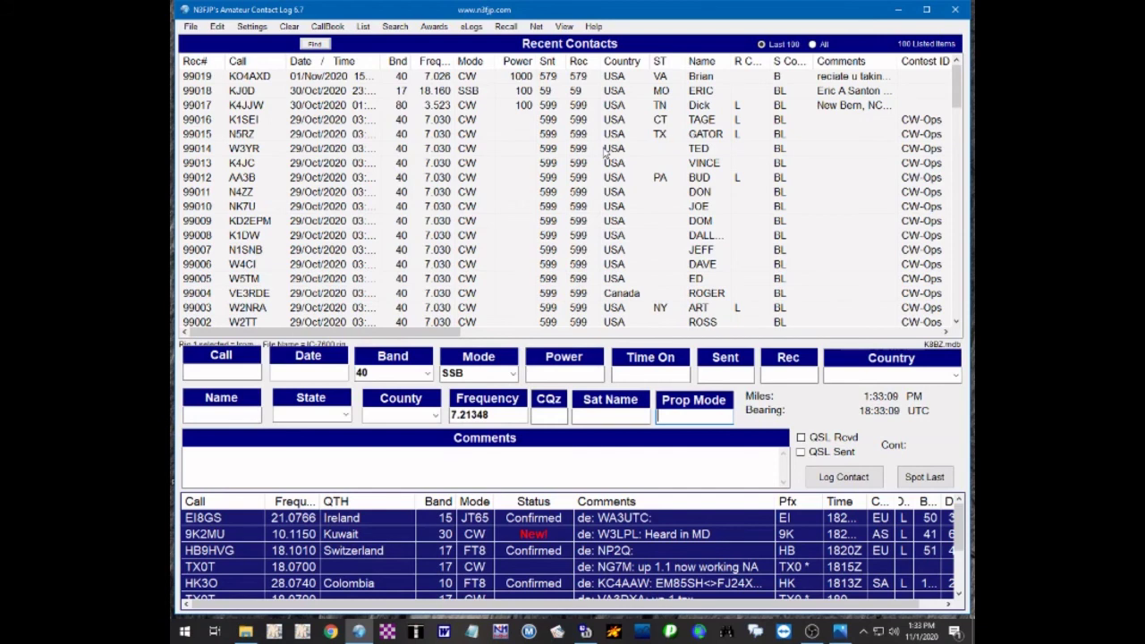
click(499, 456)
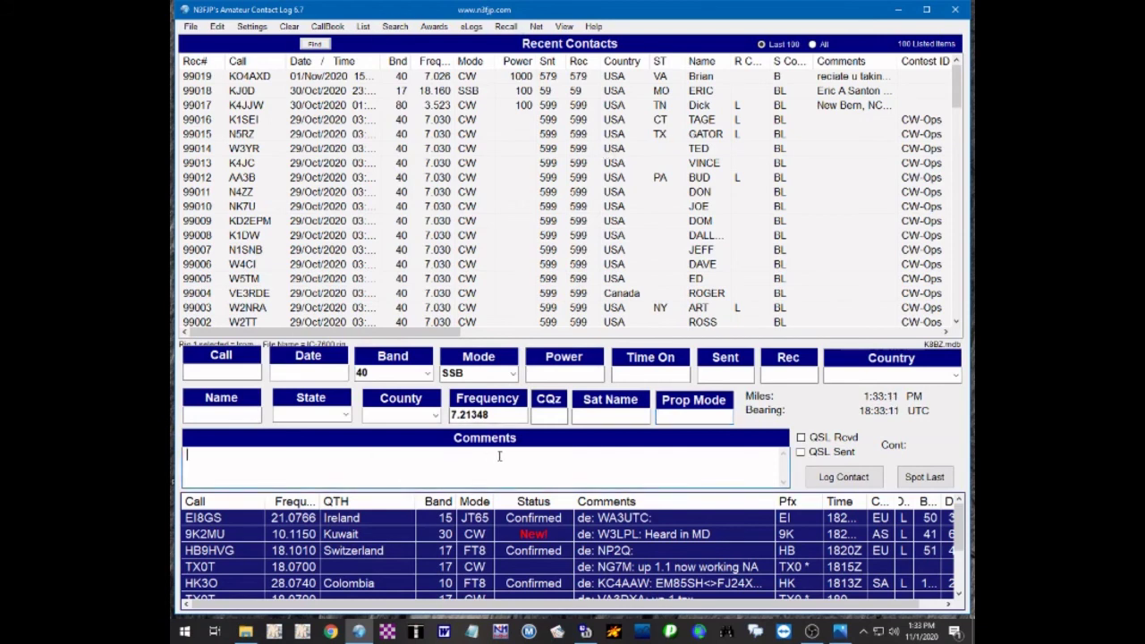